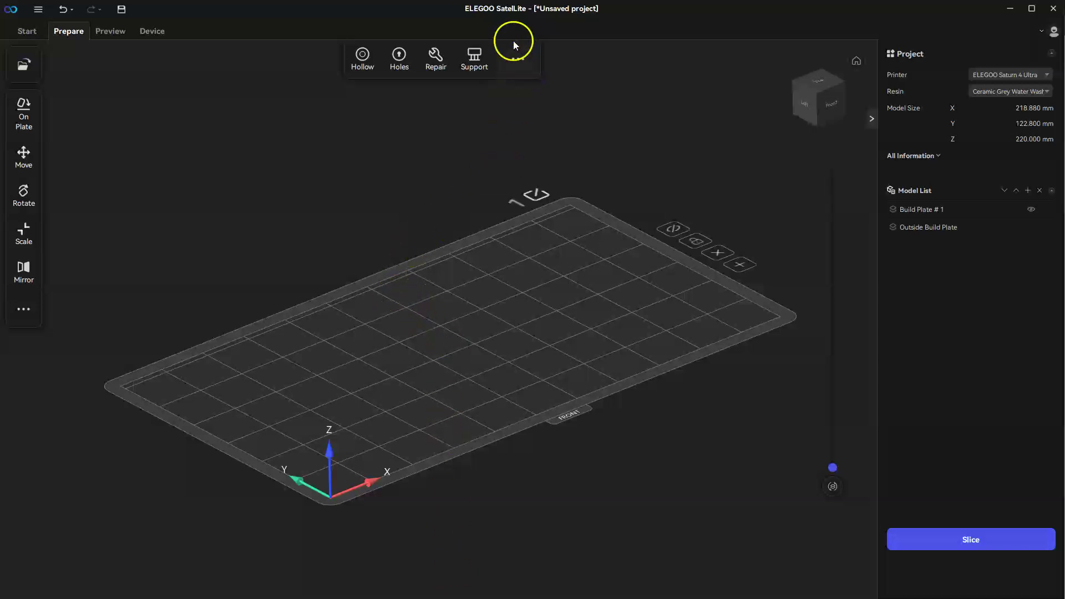
Drop the figure's STL model file from Explorer onto the empty build plate
{"action": "scroll", "coordinate": [445, 242], "scroll_direction": "down", "scroll_amount": 2}
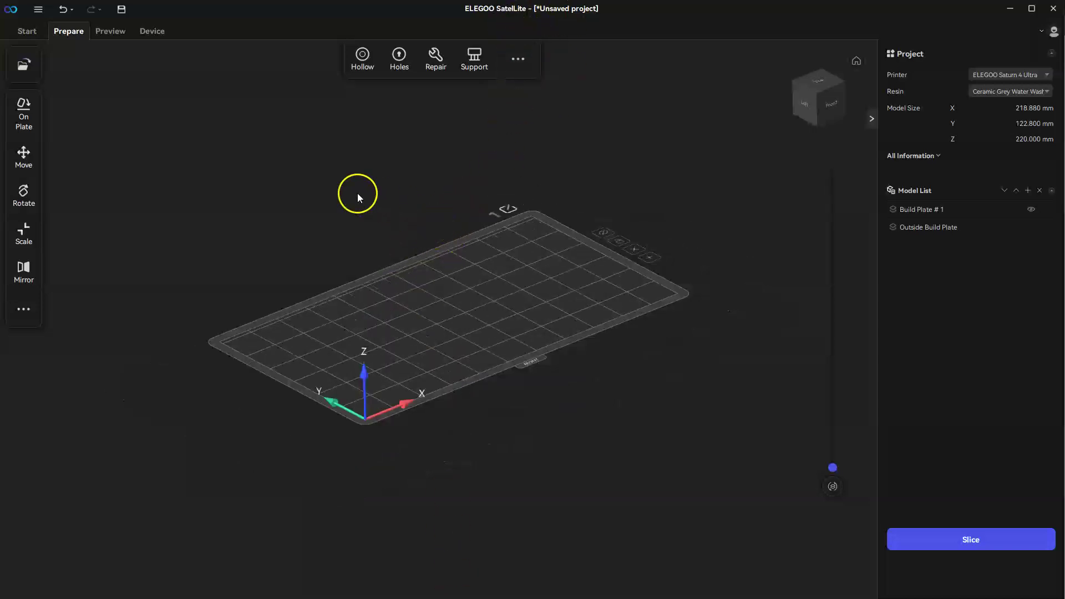
{"action": "scroll", "coordinate": [357, 193], "scroll_direction": "up", "scroll_amount": 5}
{"action": "scroll", "coordinate": [453, 288], "scroll_direction": "down", "scroll_amount": 3}
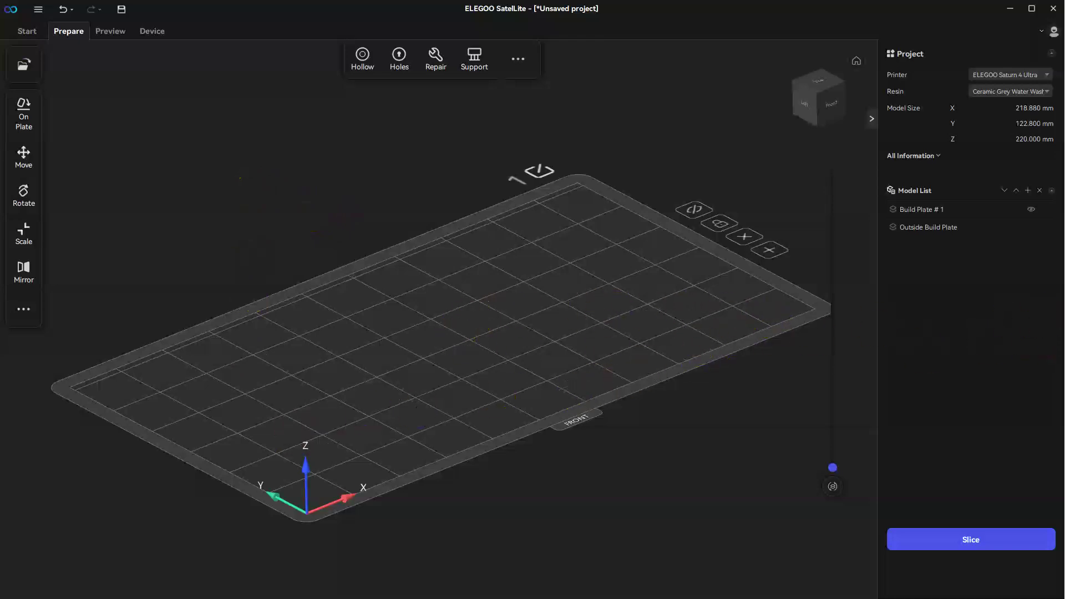
{"action": "left_click_drag", "start_coordinate": [1063, 277], "coordinate": [471, 315]}
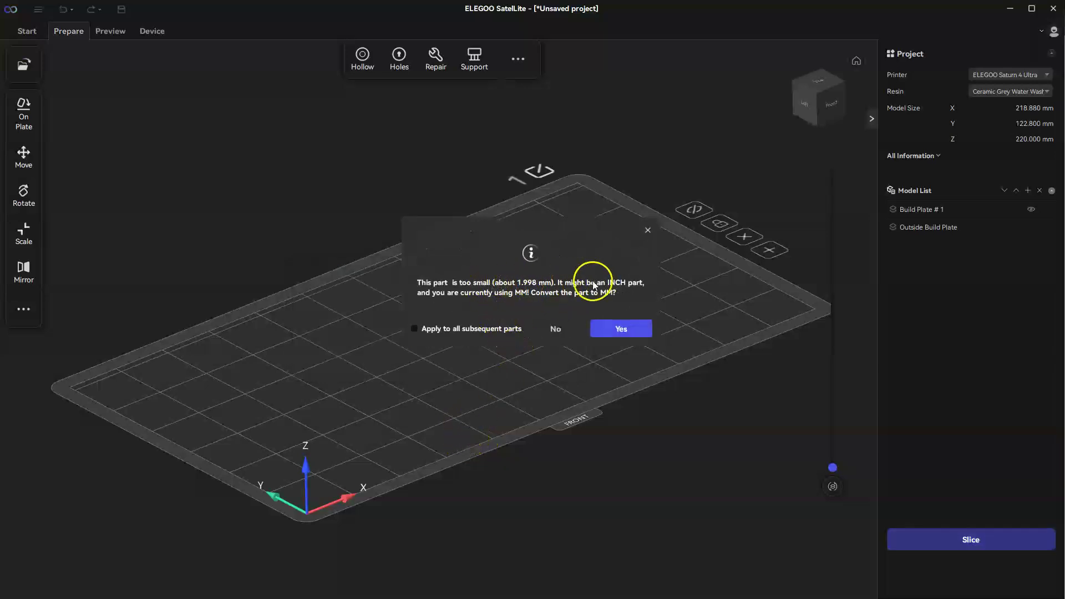
Accept converting the tiny part to millimetres, giving a 218.880 × 122.800 × 220.000 mm figure
{"action": "left_click", "coordinate": [617, 328]}
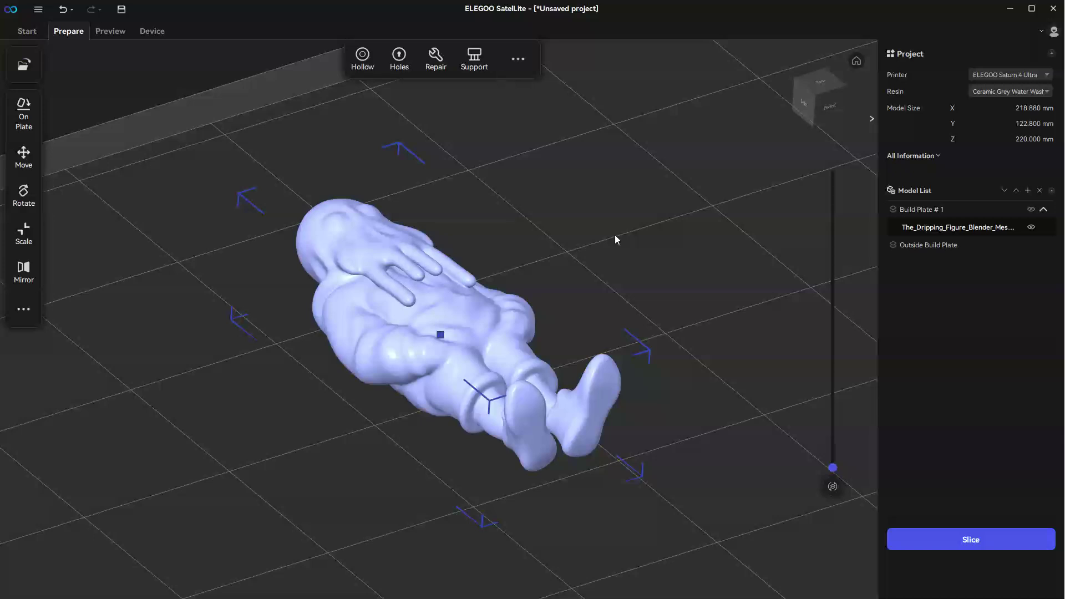
Look around the lying figure, reselect it, and show its Rotate settings at X, Y, Z 0.000
{"action": "scroll", "coordinate": [616, 239], "scroll_direction": "up", "scroll_amount": 3}
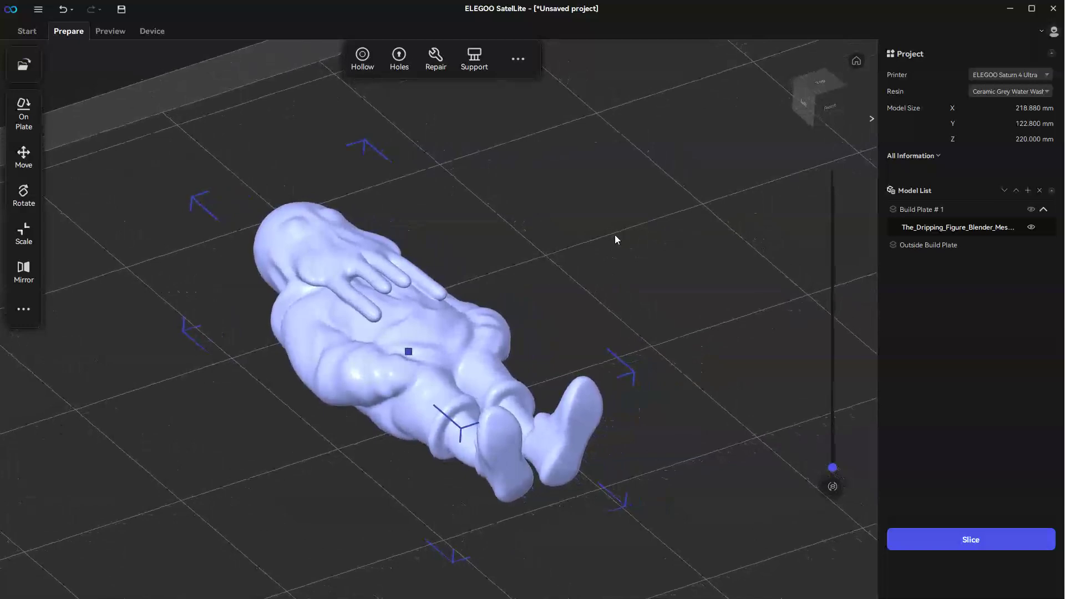
{"action": "mouse_move", "coordinate": [578, 220]}
{"action": "left_mouse_down"}
{"action": "mouse_move", "coordinate": [590, 252]}
{"action": "mouse_move", "coordinate": [573, 233]}
{"action": "left_mouse_up"}
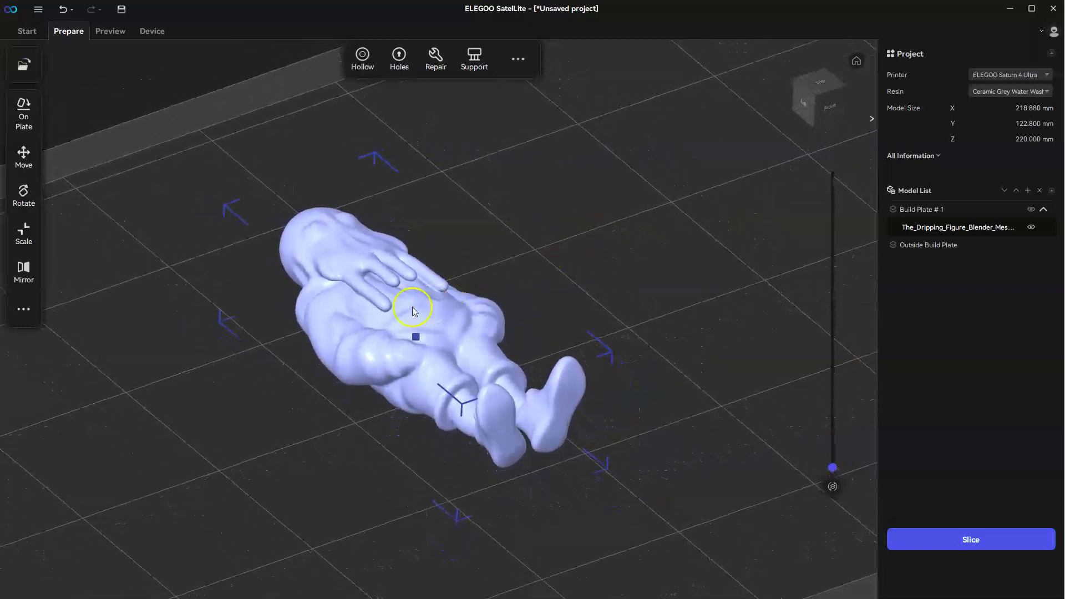
{"action": "left_click_drag", "start_coordinate": [411, 309], "coordinate": [528, 212]}
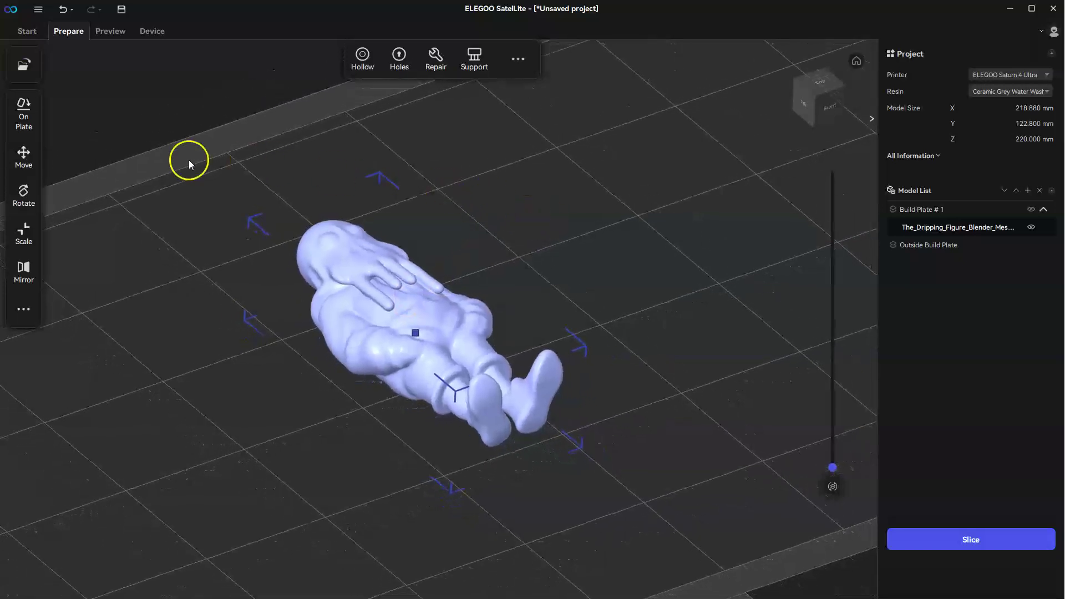
{"action": "left_click_drag", "start_coordinate": [467, 290], "coordinate": [563, 252]}
{"action": "scroll", "coordinate": [558, 247], "scroll_direction": "down", "scroll_amount": 3}
{"action": "scroll", "coordinate": [525, 231], "scroll_direction": "up", "scroll_amount": 3}
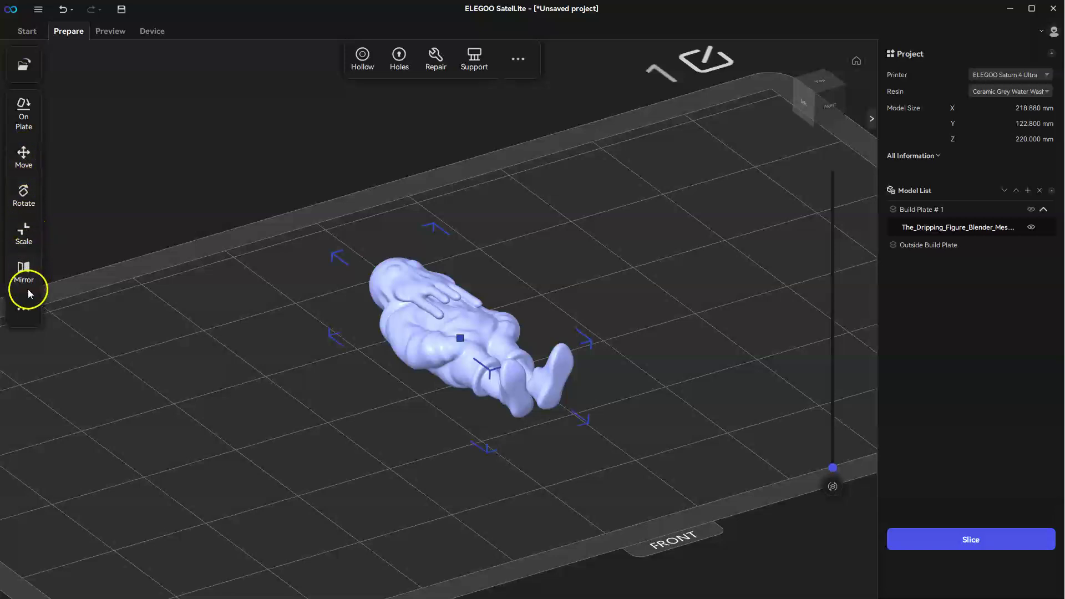
{"action": "left_click", "coordinate": [28, 319]}
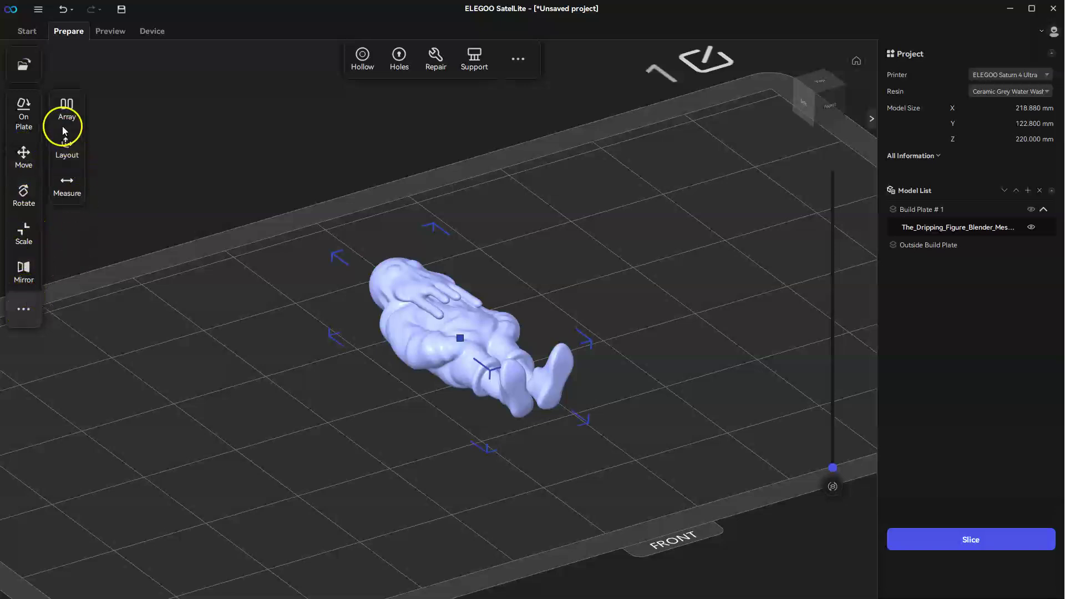
{"action": "left_click", "coordinate": [206, 161]}
{"action": "left_click", "coordinate": [425, 313]}
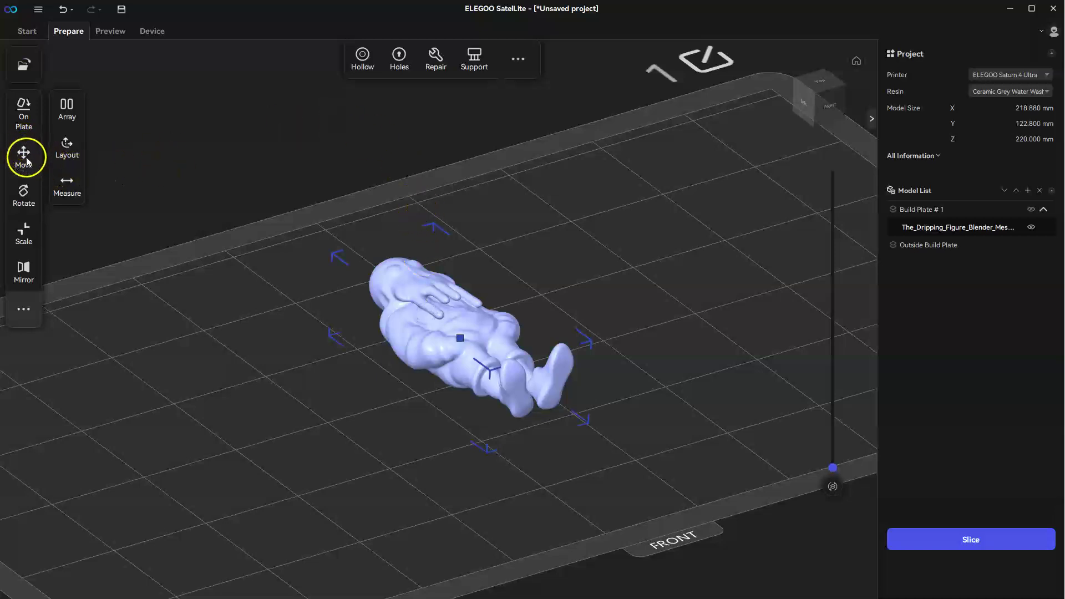
{"action": "left_click", "coordinate": [23, 192]}
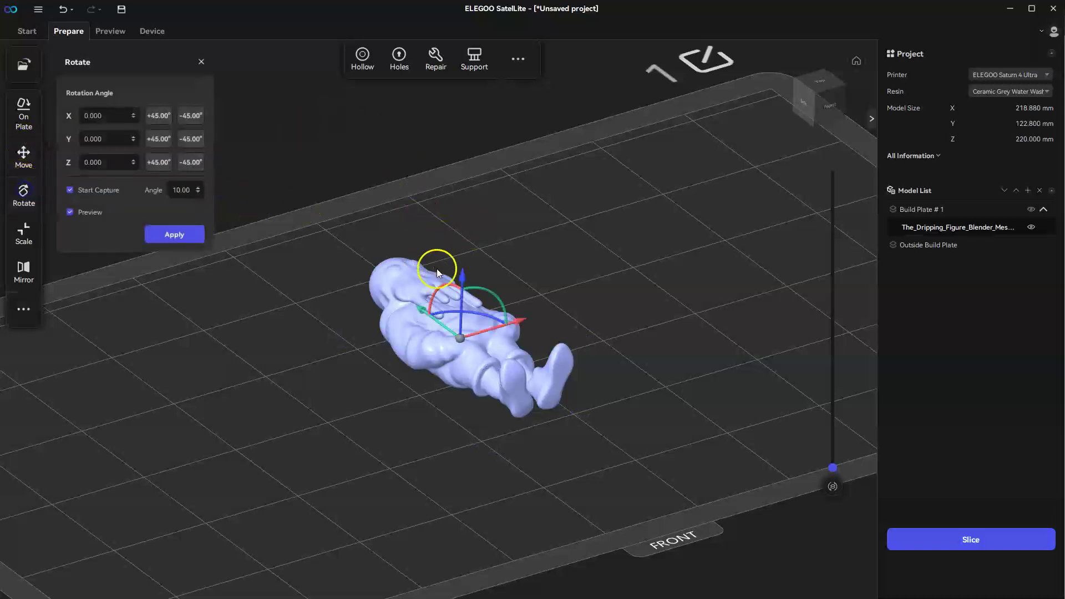
Rotate the figure 90° around the X axis so it stands on its feet
{"action": "left_click_drag", "start_coordinate": [439, 293], "coordinate": [478, 336]}
{"action": "left_click_drag", "start_coordinate": [588, 322], "coordinate": [464, 307]}
{"action": "scroll", "coordinate": [514, 276], "scroll_direction": "down", "scroll_amount": 5}
{"action": "scroll", "coordinate": [464, 307], "scroll_direction": "down", "scroll_amount": 5}
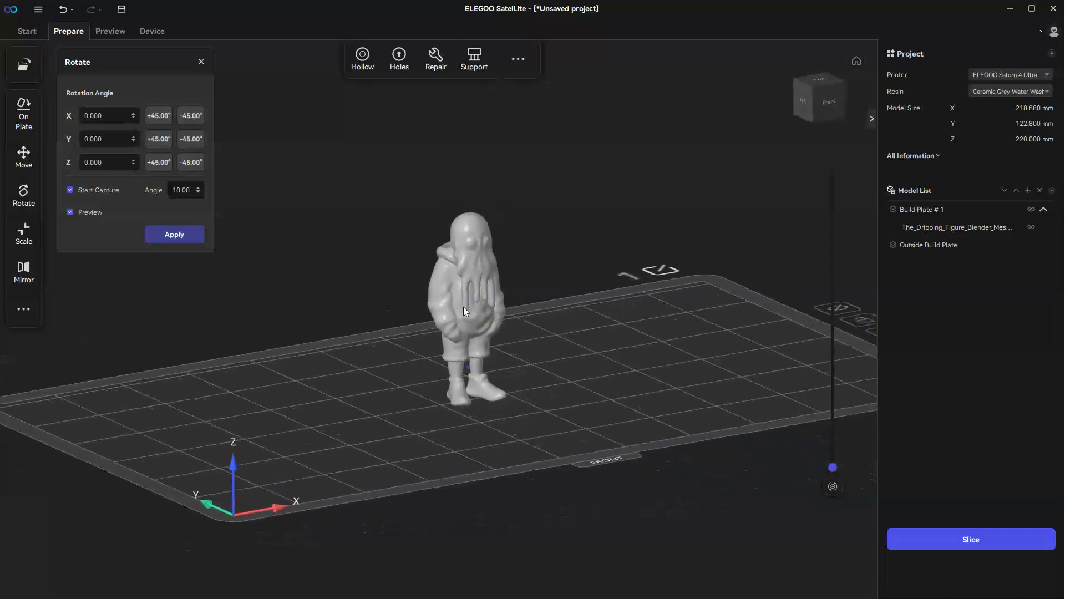
{"action": "scroll", "coordinate": [464, 307], "scroll_direction": "up", "scroll_amount": 5}
Inspect the standing figure from below, above and the side, cutting the preview at the feet
{"action": "left_click_drag", "start_coordinate": [463, 307], "coordinate": [716, 439]}
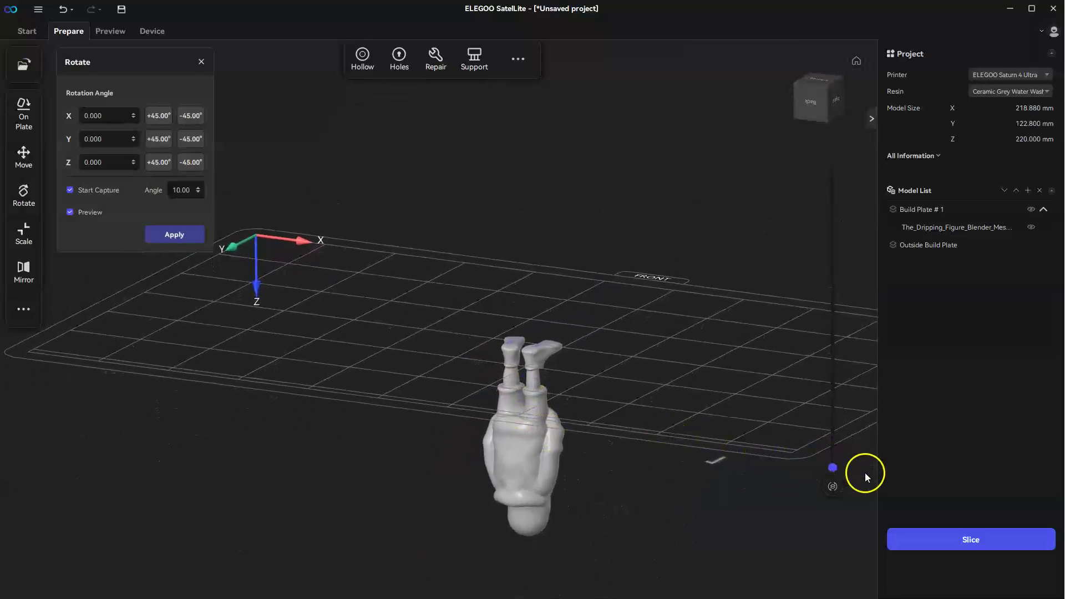
{"action": "left_click_drag", "start_coordinate": [832, 468], "coordinate": [835, 163]}
{"action": "left_click_drag", "start_coordinate": [693, 355], "coordinate": [386, 483]}
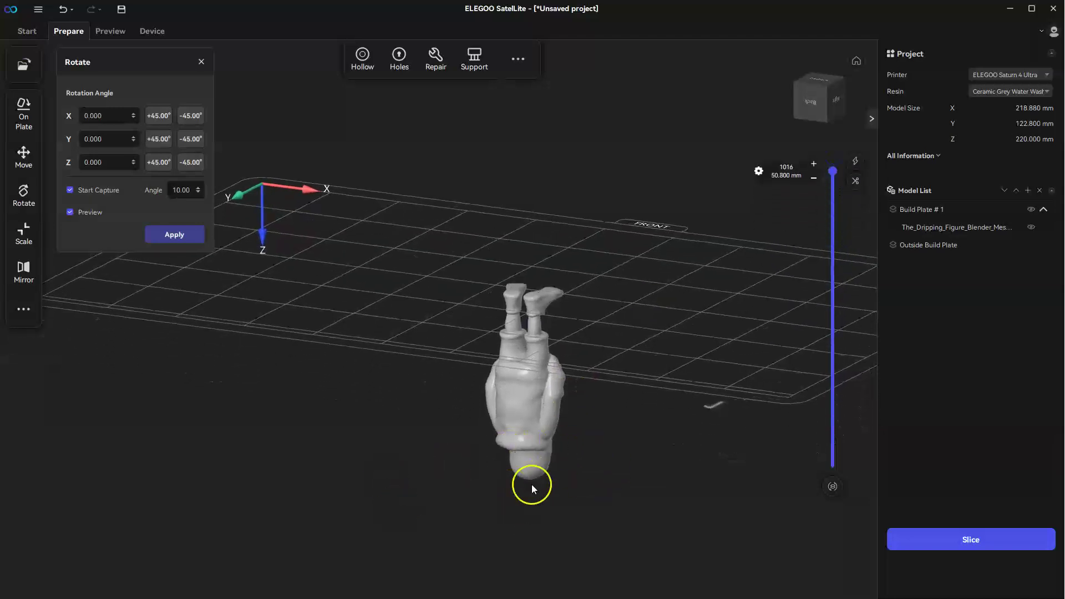
{"action": "left_click_drag", "start_coordinate": [540, 475], "coordinate": [828, 152]}
{"action": "left_click_drag", "start_coordinate": [521, 185], "coordinate": [556, 325]}
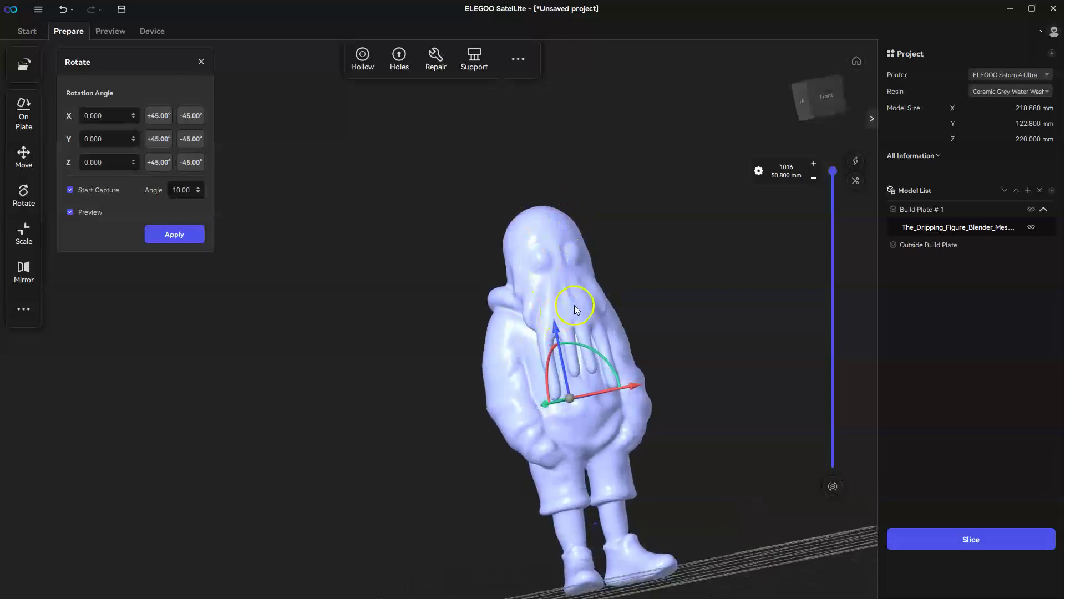
{"action": "left_click_drag", "start_coordinate": [601, 254], "coordinate": [535, 310]}
{"action": "left_click_drag", "start_coordinate": [613, 287], "coordinate": [633, 346]}
{"action": "left_click_drag", "start_coordinate": [620, 296], "coordinate": [502, 214]}
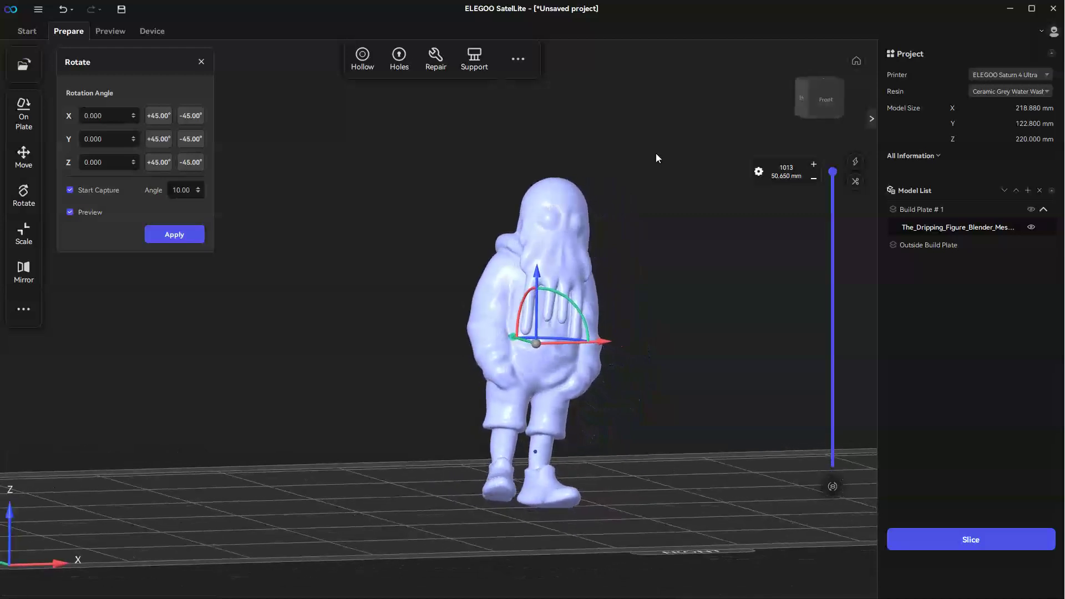
{"action": "left_click_drag", "start_coordinate": [655, 153], "coordinate": [641, 184]}
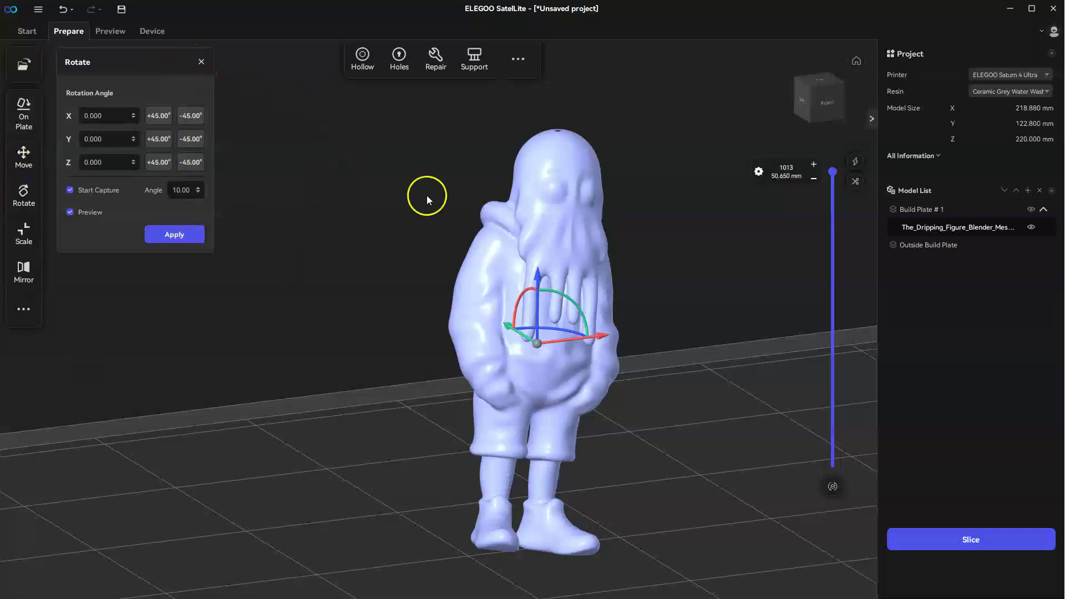
Apply the upright rotation, cut the preview at layer 690, and hollow the figure with 2 mm walls
{"action": "left_click", "coordinate": [191, 238]}
{"action": "left_click", "coordinate": [200, 61]}
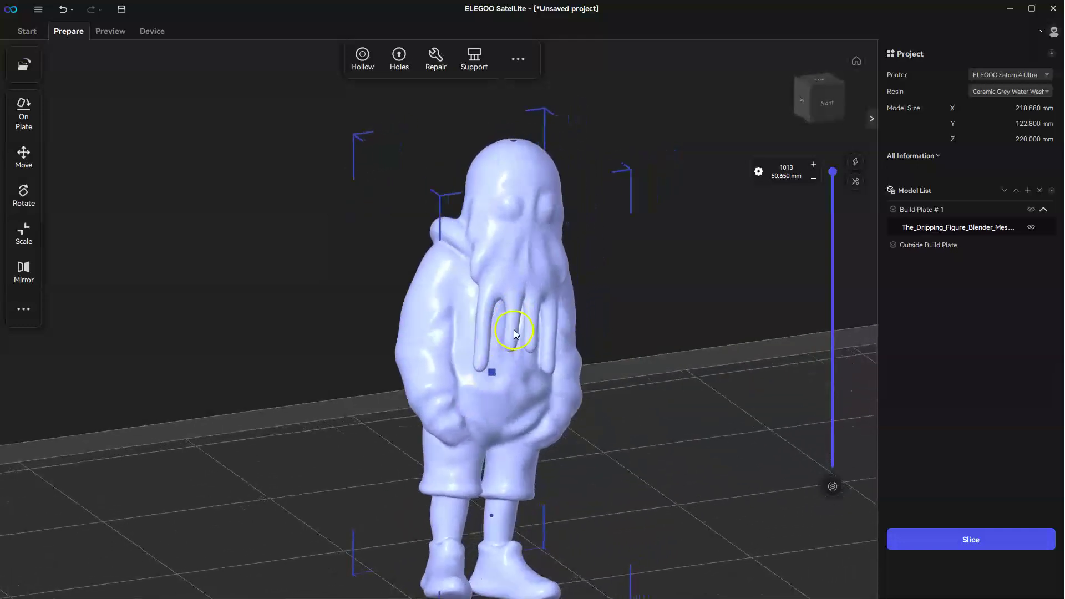
{"action": "left_click_drag", "start_coordinate": [832, 172], "coordinate": [560, 202]}
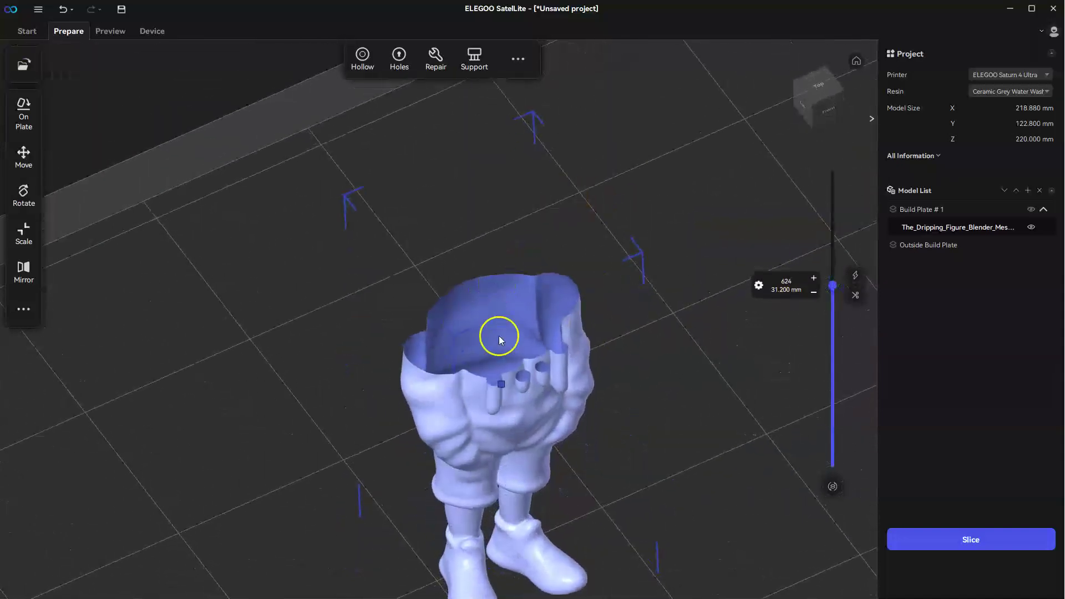
{"action": "left_click_drag", "start_coordinate": [557, 331], "coordinate": [477, 222]}
{"action": "left_click", "coordinate": [360, 57]}
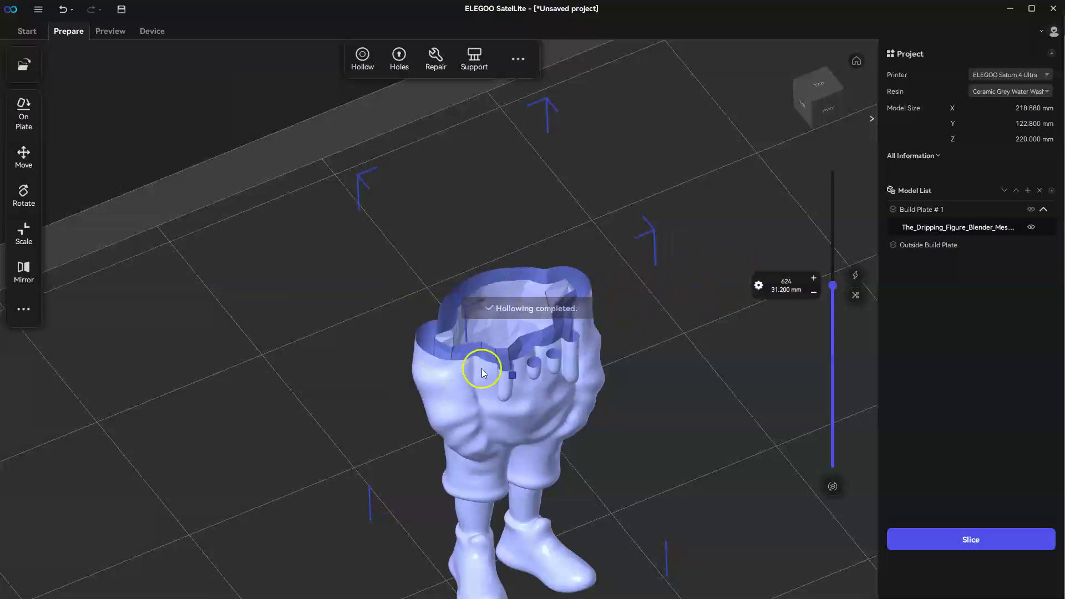
{"action": "scroll", "coordinate": [518, 331], "scroll_direction": "up", "scroll_amount": 5}
{"action": "left_click_drag", "start_coordinate": [501, 321], "coordinate": [563, 275]}
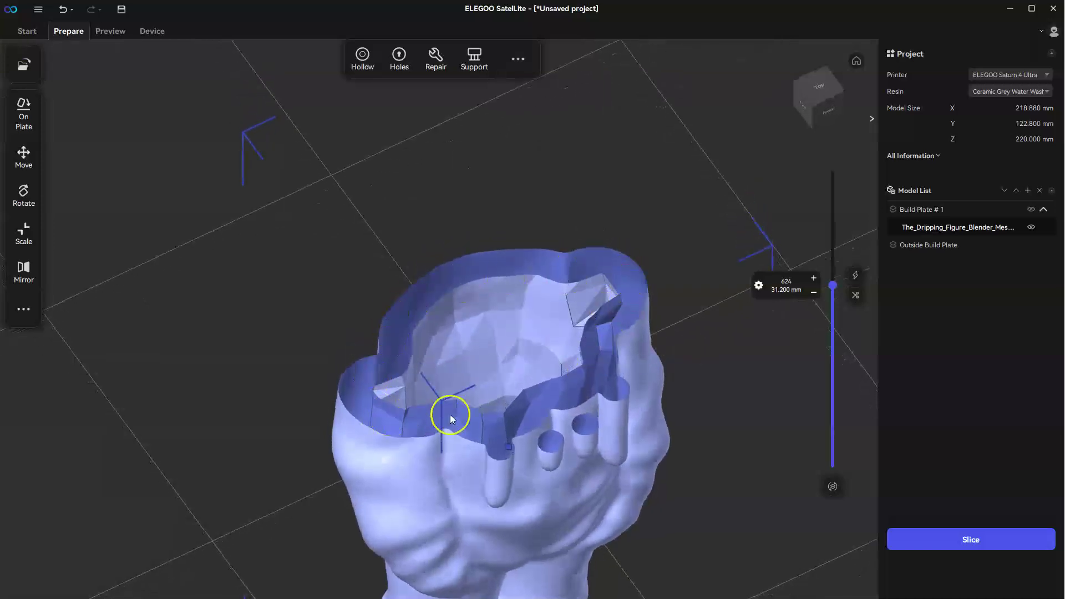
{"action": "left_click_drag", "start_coordinate": [561, 375], "coordinate": [524, 271]}
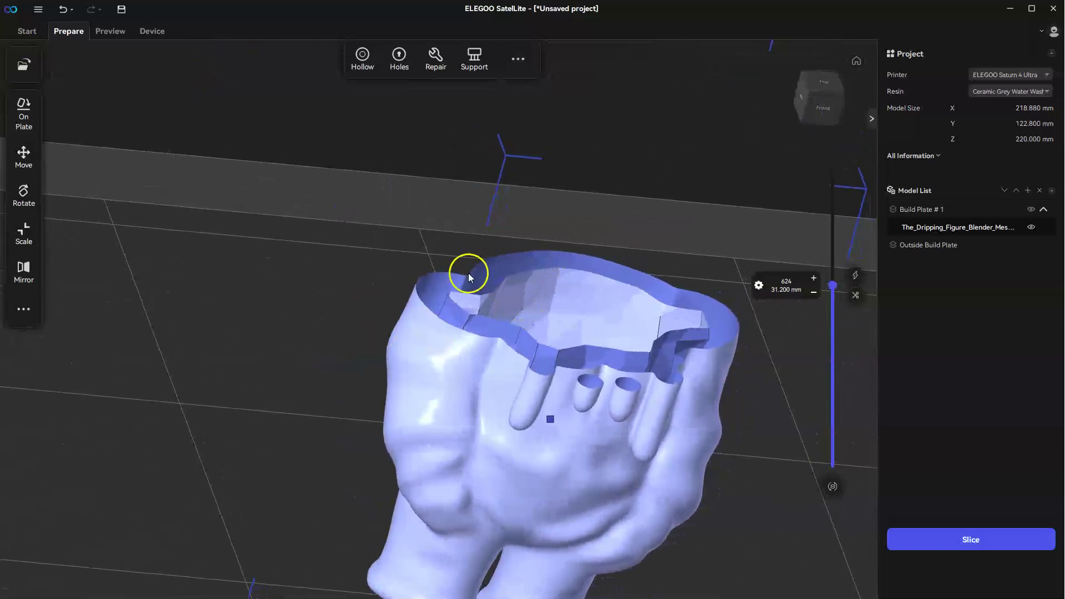
{"action": "left_click_drag", "start_coordinate": [577, 365], "coordinate": [654, 264]}
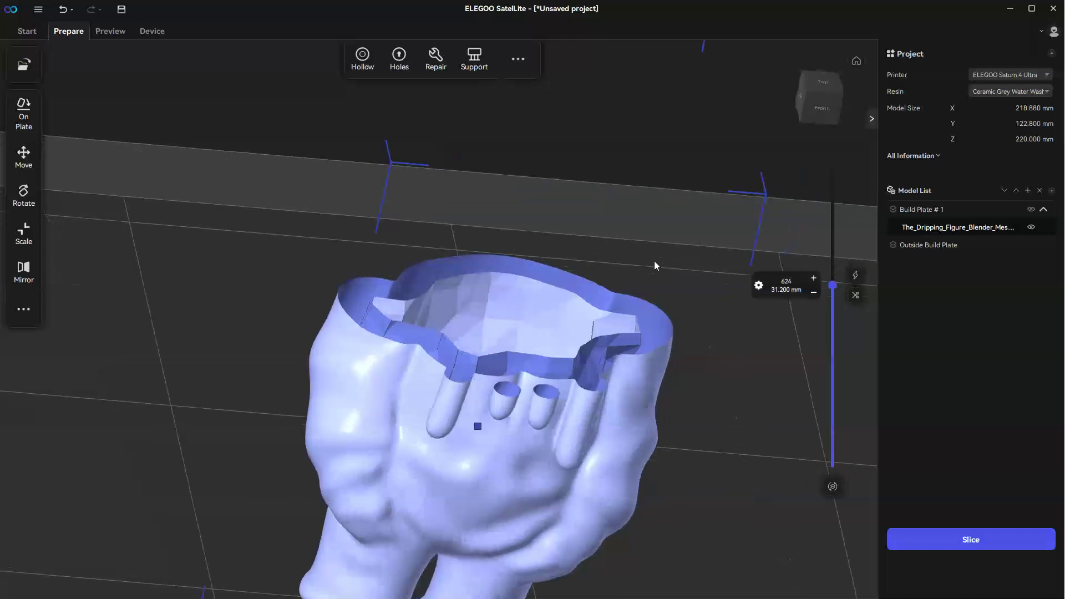
{"action": "left_click_drag", "start_coordinate": [654, 263], "coordinate": [527, 375]}
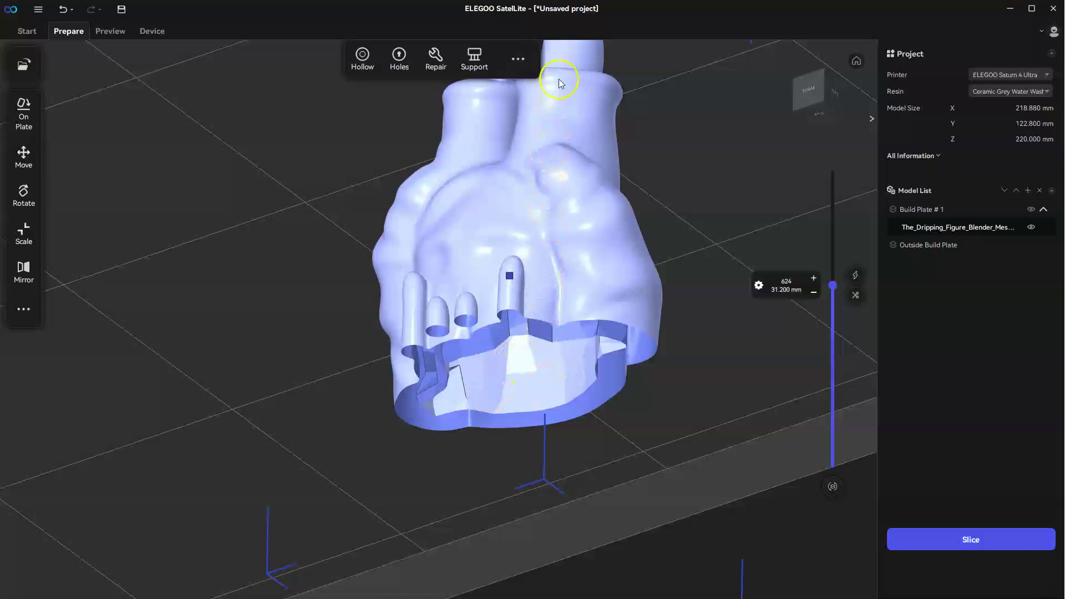
{"action": "left_click_drag", "start_coordinate": [544, 366], "coordinate": [666, 340]}
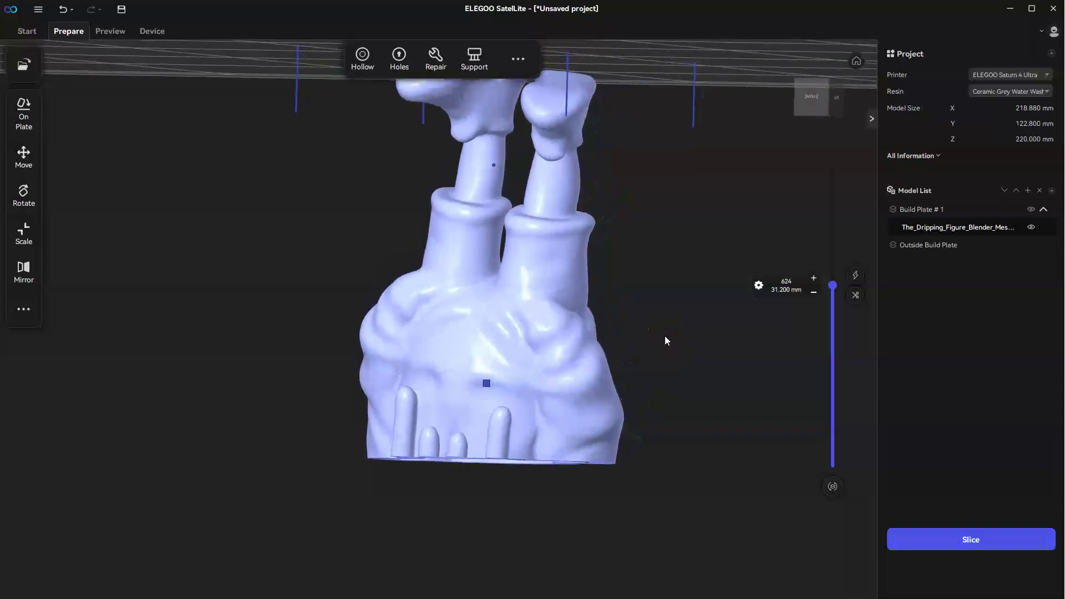
{"action": "left_click_drag", "start_coordinate": [666, 337], "coordinate": [495, 448]}
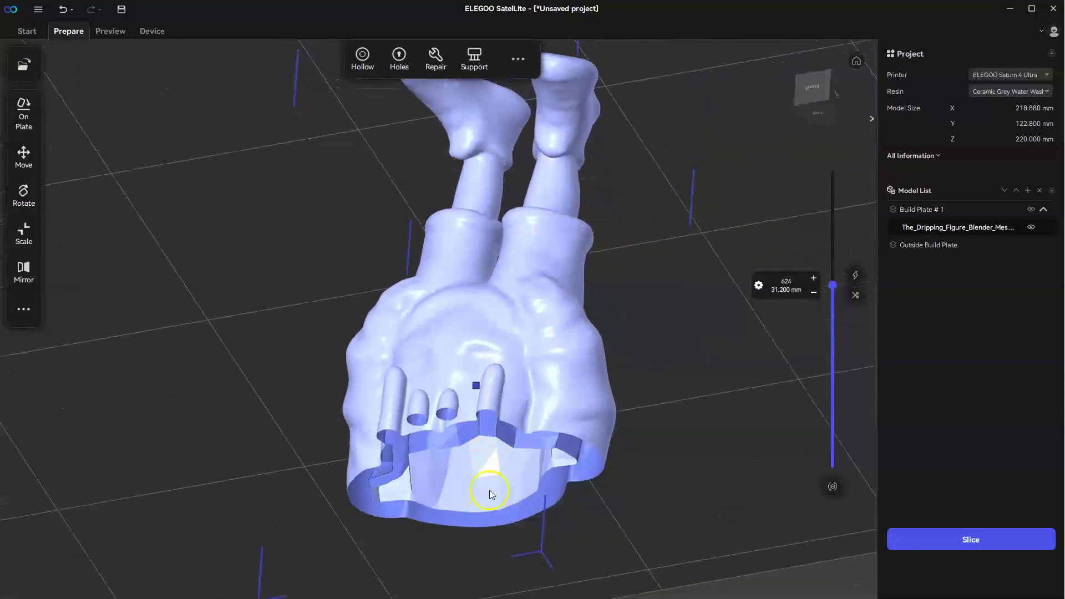
{"action": "left_click_drag", "start_coordinate": [501, 494], "coordinate": [512, 319]}
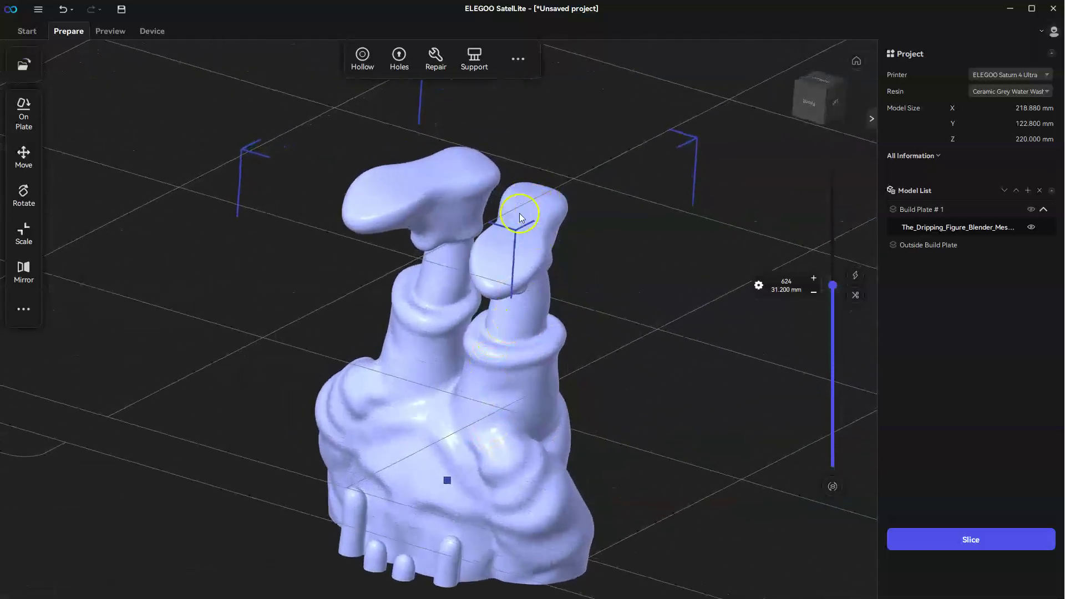
{"action": "left_click_drag", "start_coordinate": [513, 222], "coordinate": [527, 199]}
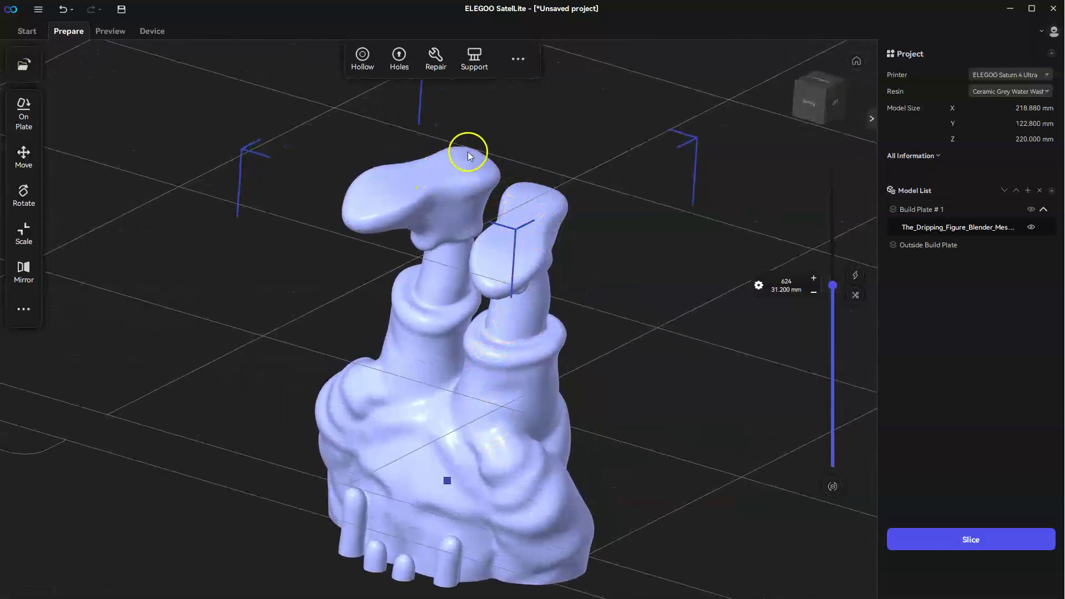
{"action": "mouse_move", "coordinate": [526, 228]}
{"action": "left_mouse_down"}
{"action": "mouse_move", "coordinate": [527, 238]}
{"action": "mouse_move", "coordinate": [521, 215]}
{"action": "left_mouse_up"}
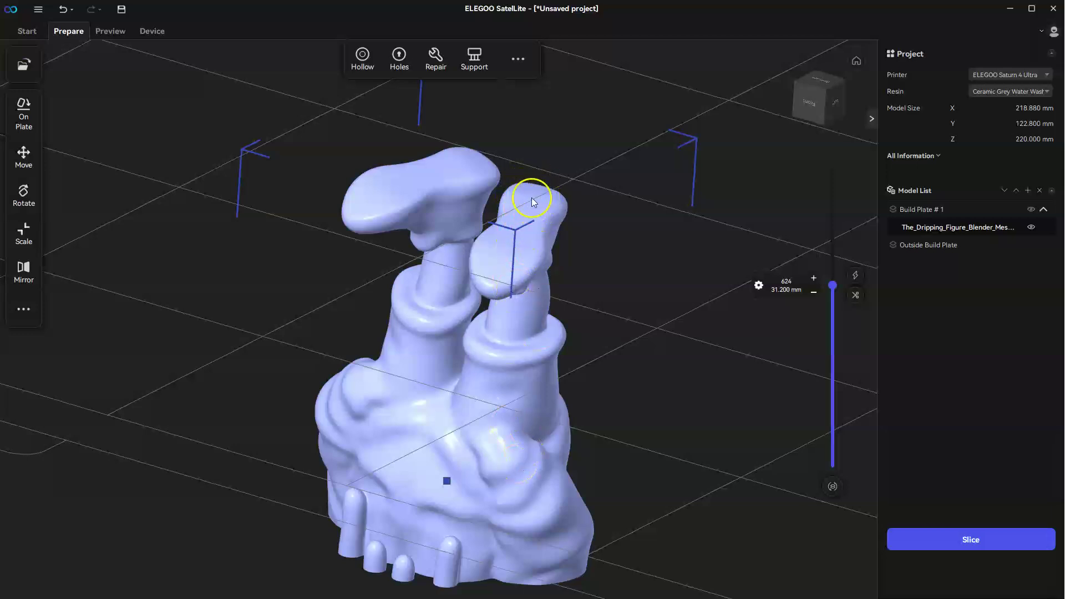
{"action": "left_click_drag", "start_coordinate": [525, 258], "coordinate": [516, 285]}
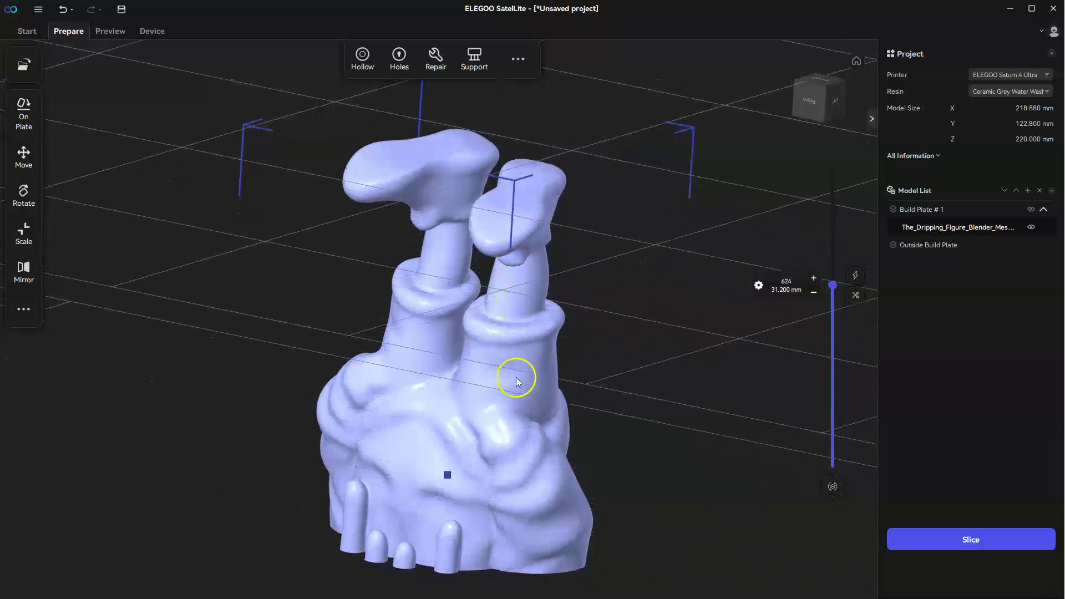
{"action": "left_click_drag", "start_coordinate": [516, 395], "coordinate": [525, 527]}
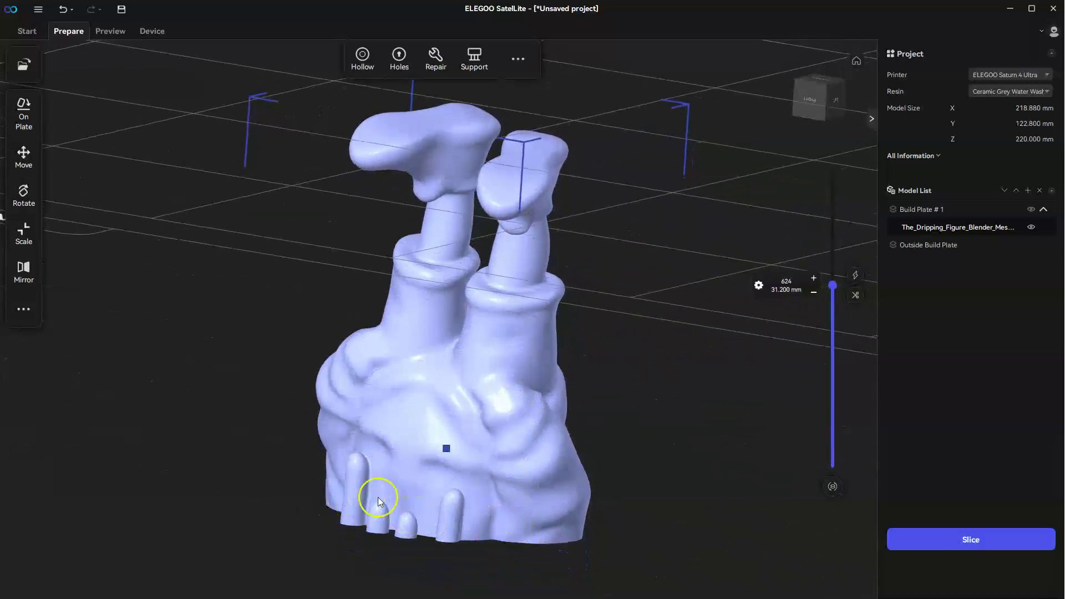
{"action": "left_click_drag", "start_coordinate": [392, 506], "coordinate": [488, 498]}
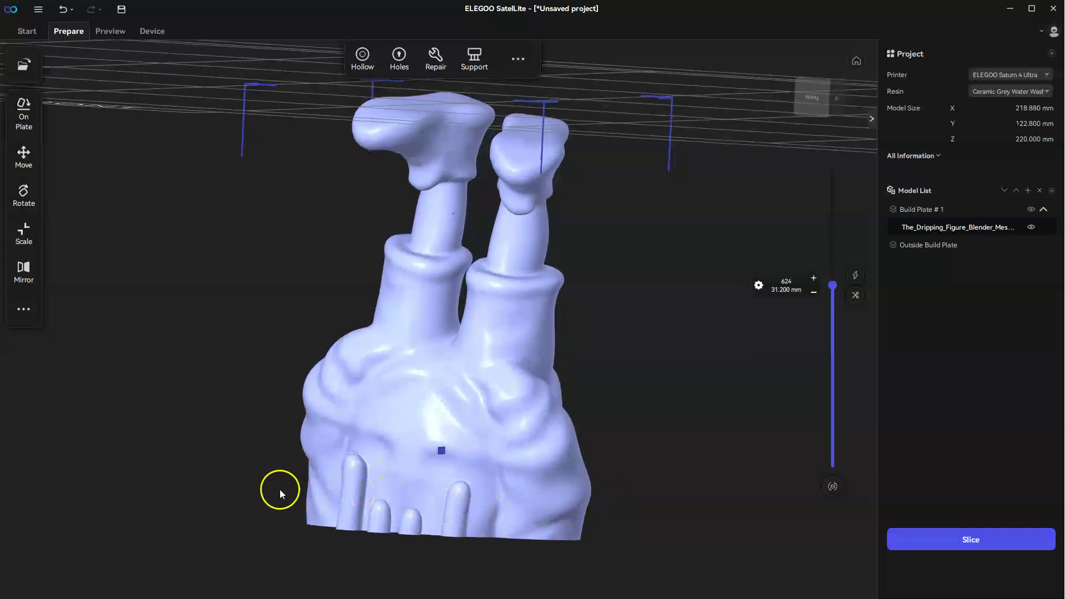
{"action": "left_click_drag", "start_coordinate": [321, 487], "coordinate": [492, 261]}
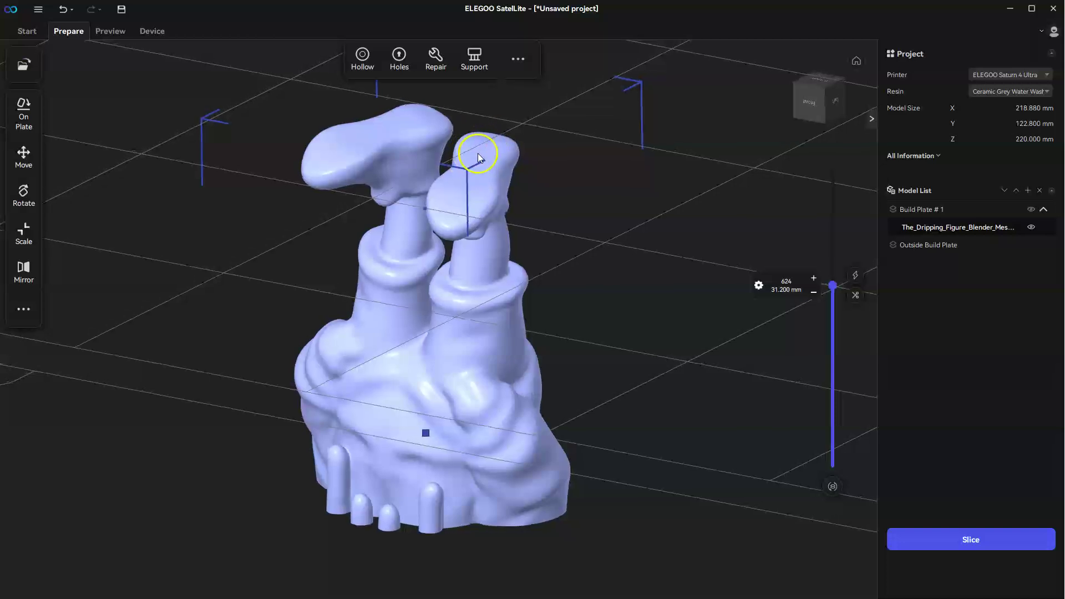
{"action": "right_click_drag", "start_coordinate": [478, 155], "coordinate": [495, 192]}
{"action": "scroll", "coordinate": [496, 192], "scroll_direction": "up", "scroll_amount": 3}
{"action": "scroll", "coordinate": [451, 214], "scroll_direction": "up", "scroll_amount": 2}
{"action": "left_click_drag", "start_coordinate": [451, 238], "coordinate": [424, 155]}
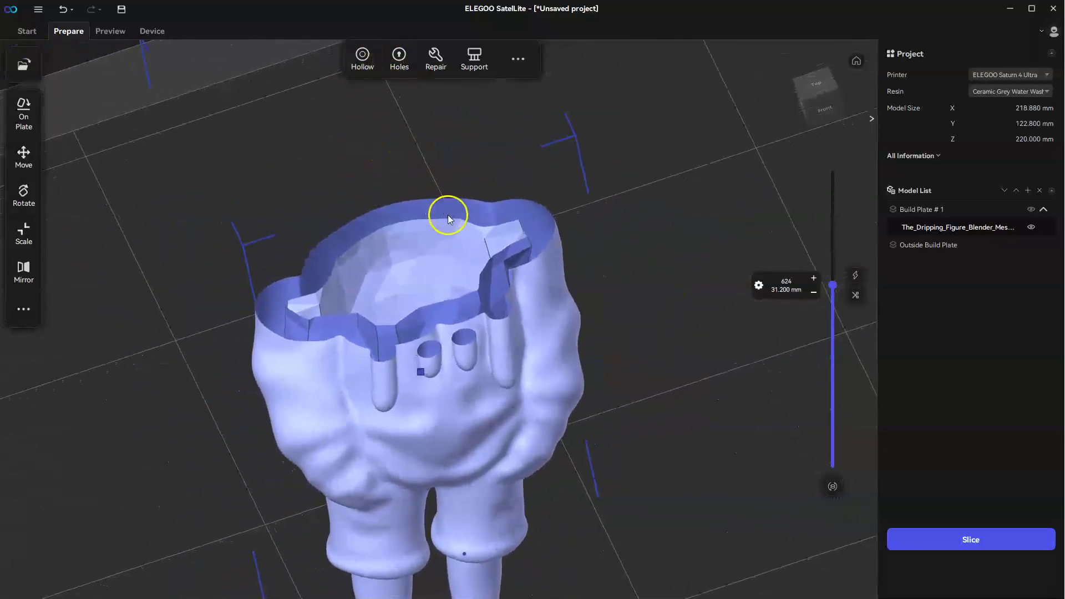
{"action": "left_click_drag", "start_coordinate": [440, 216], "coordinate": [333, 106]}
Re-hollow the figure with 2 mm walls and a 10 mm BCC lattice infill
{"action": "left_click", "coordinate": [361, 57]}
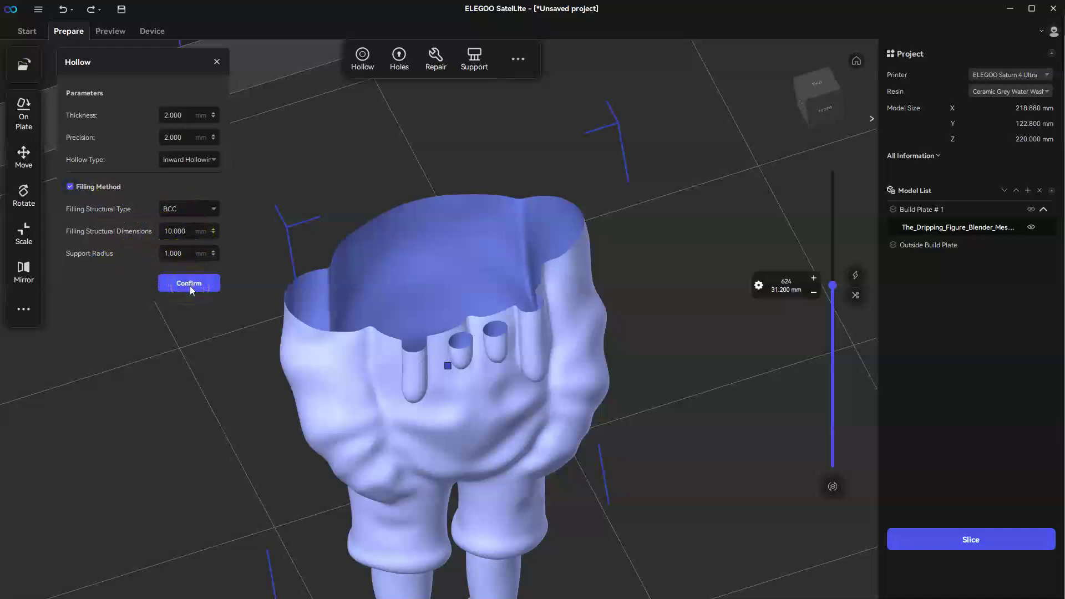
{"action": "left_click", "coordinate": [190, 284]}
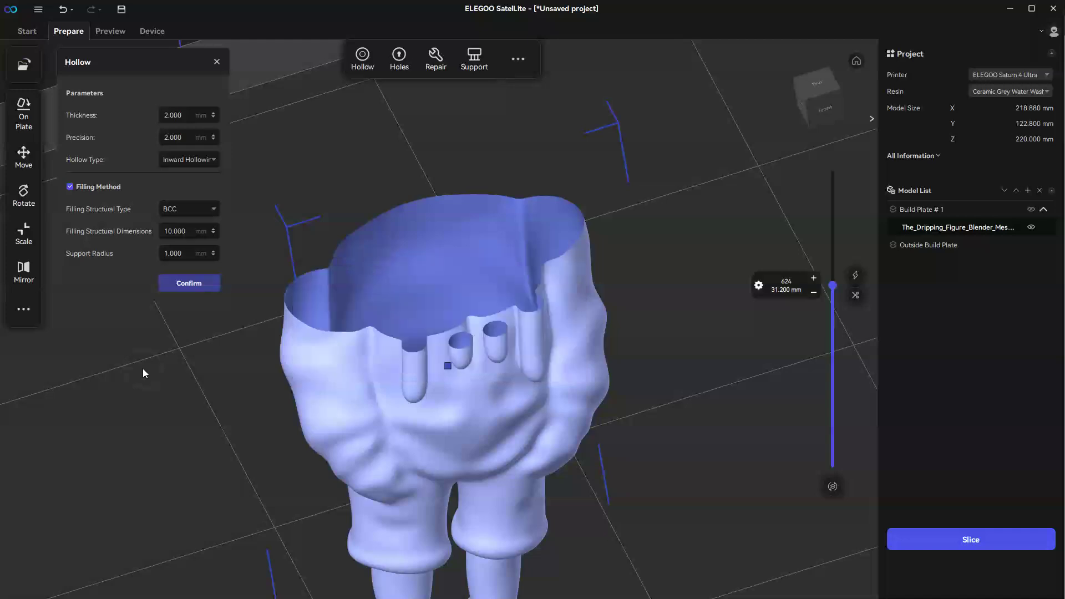
{"action": "left_click", "coordinate": [238, 334]}
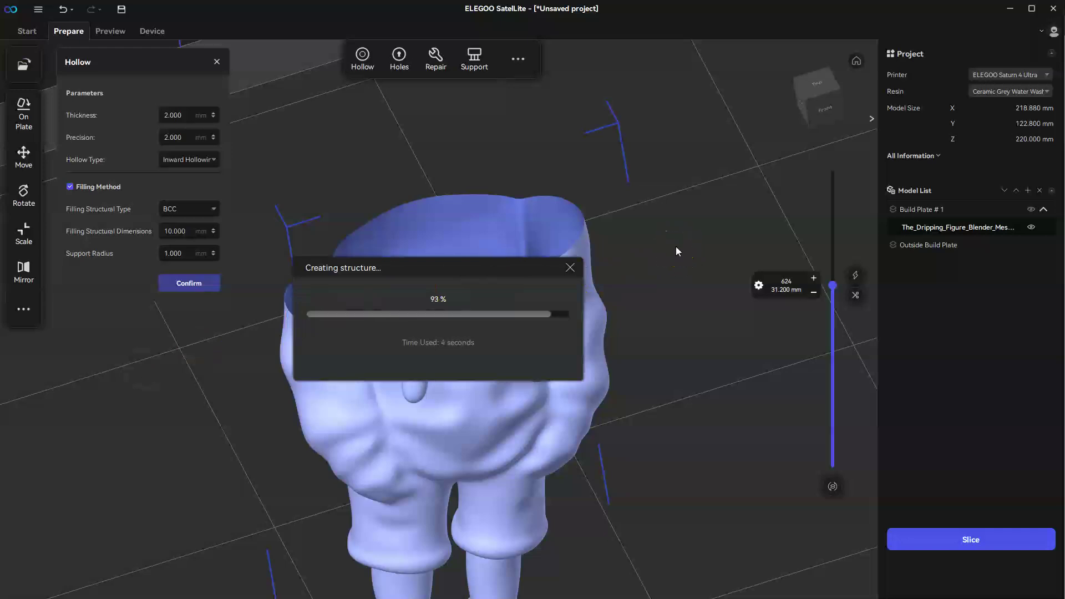
{"action": "left_click_drag", "start_coordinate": [675, 251], "coordinate": [475, 354]}
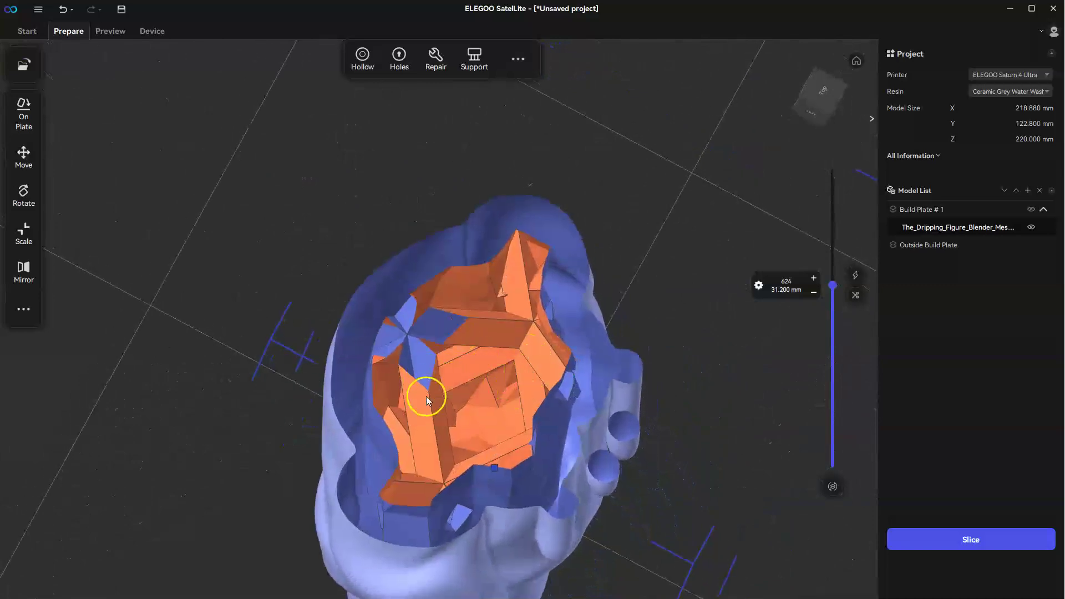
Cut the preview at layer 354 (17.700 mm) to inspect the lattice inside the legs
{"action": "left_click_drag", "start_coordinate": [455, 221], "coordinate": [598, 317]}
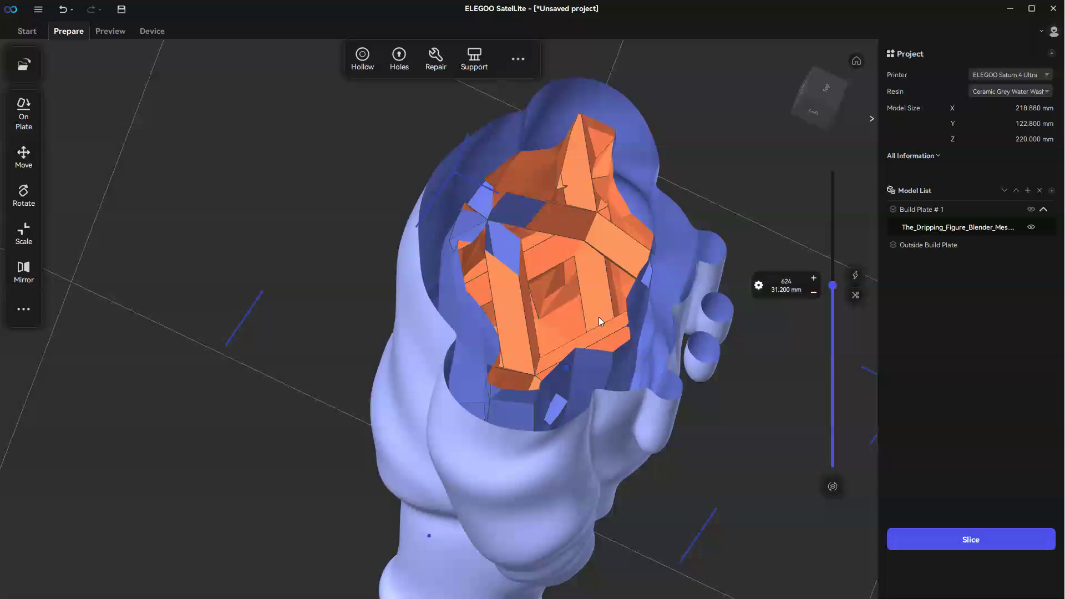
{"action": "left_click_drag", "start_coordinate": [598, 317], "coordinate": [699, 255]}
{"action": "left_click_drag", "start_coordinate": [838, 295], "coordinate": [806, 369]}
{"action": "left_click_drag", "start_coordinate": [451, 387], "coordinate": [610, 244]}
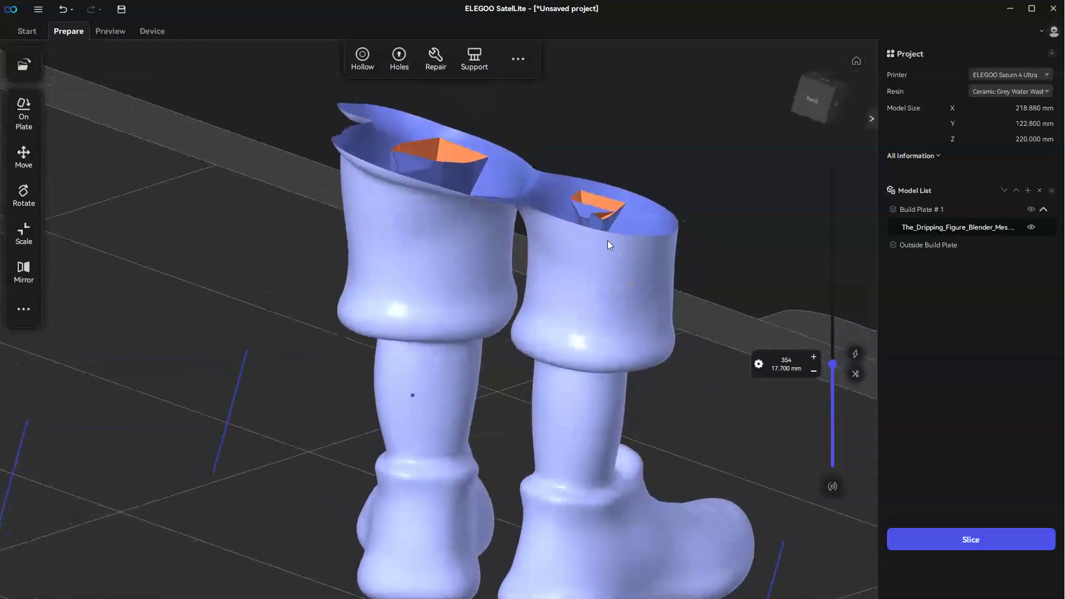
Move the cross-section cut up to layer 379 (18.950 mm) and look down into the boot tops
{"action": "left_click_drag", "start_coordinate": [646, 157], "coordinate": [490, 181]}
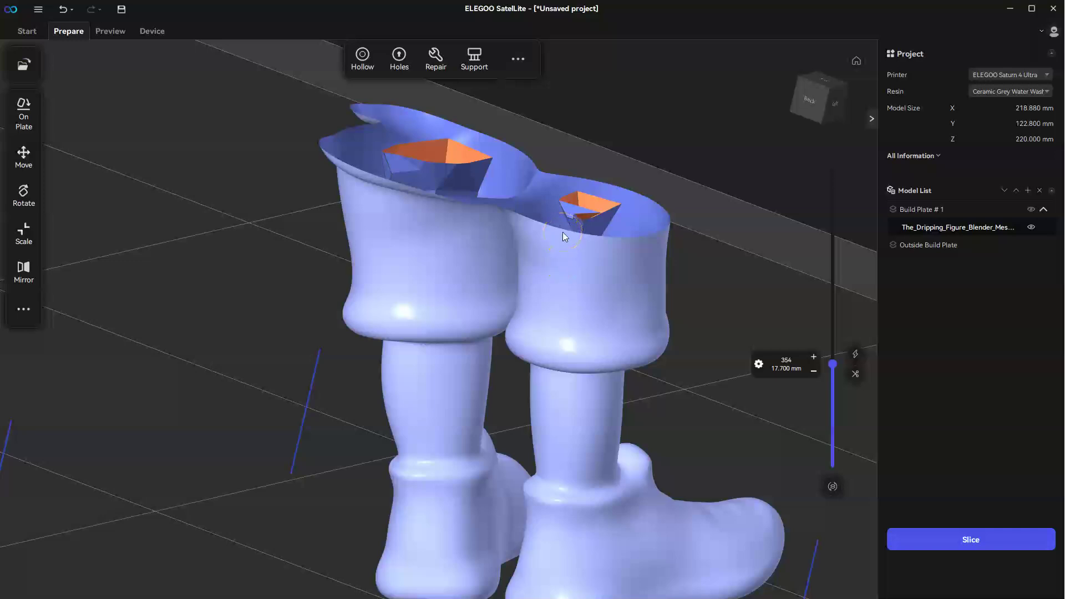
{"action": "left_click_drag", "start_coordinate": [562, 231], "coordinate": [745, 301]}
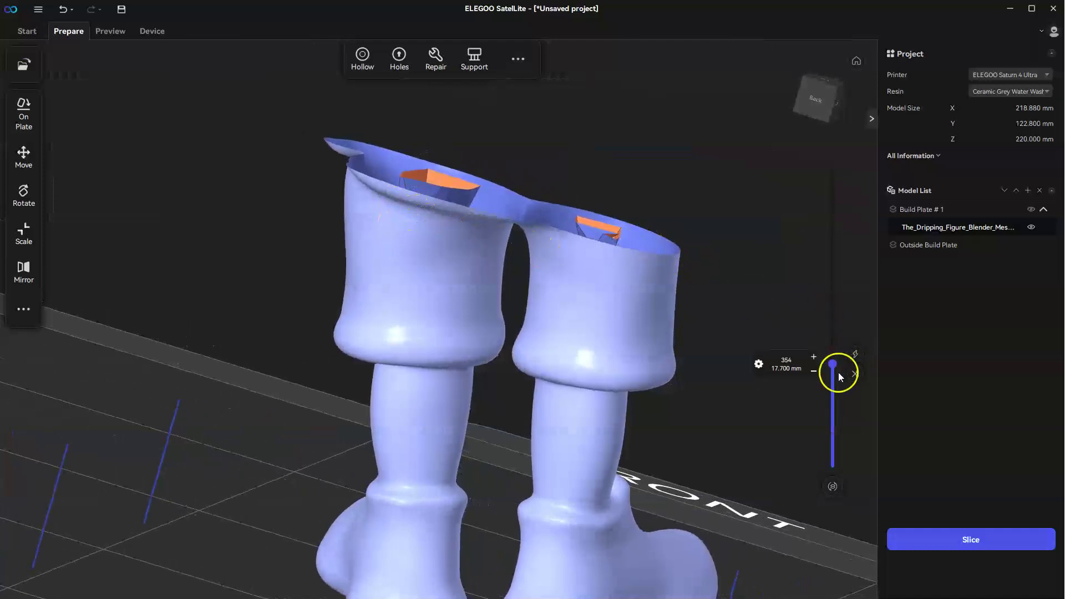
{"action": "left_click_drag", "start_coordinate": [832, 371], "coordinate": [832, 357]}
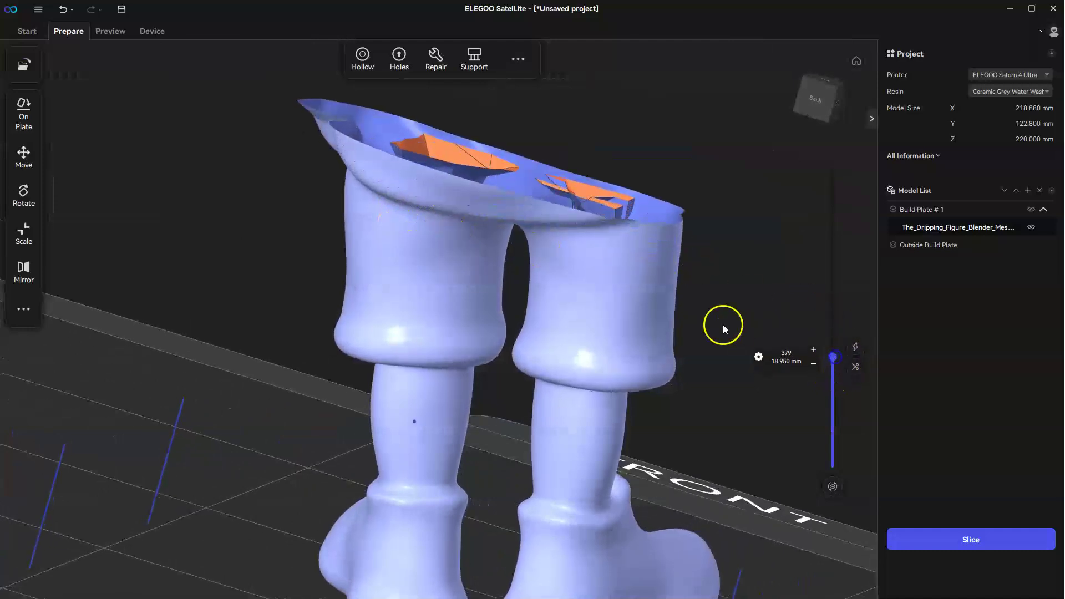
{"action": "left_click_drag", "start_coordinate": [634, 292], "coordinate": [399, 58]}
Set the drain hole outer radius to 2 mm and inner radius to 1.5 mm
{"action": "left_click", "coordinate": [398, 56]}
{"action": "left_click", "coordinate": [287, 300]}
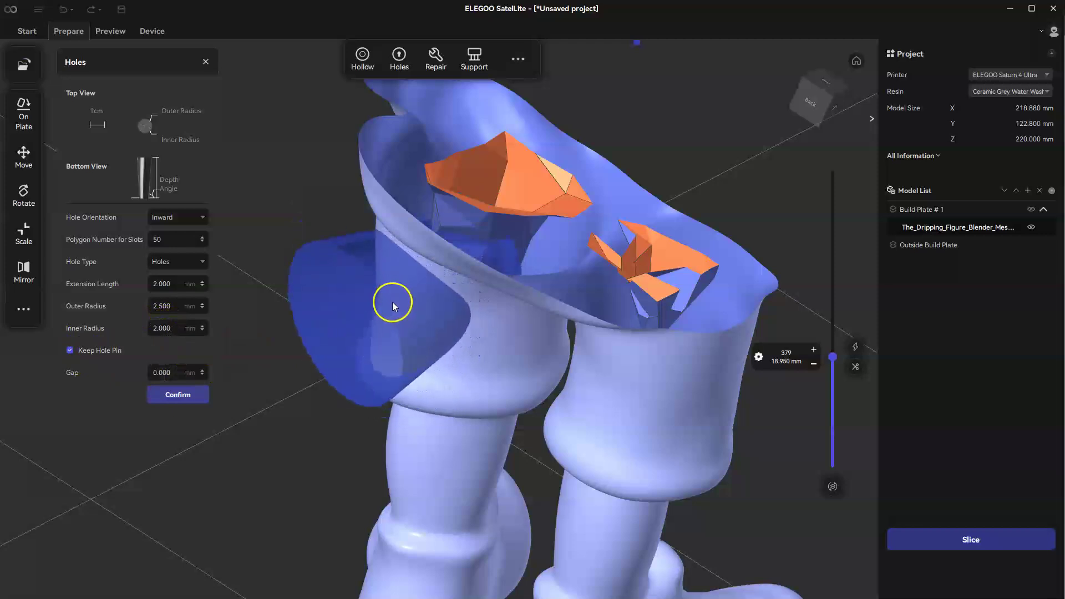
{"action": "left_click_drag", "start_coordinate": [320, 320], "coordinate": [319, 272]}
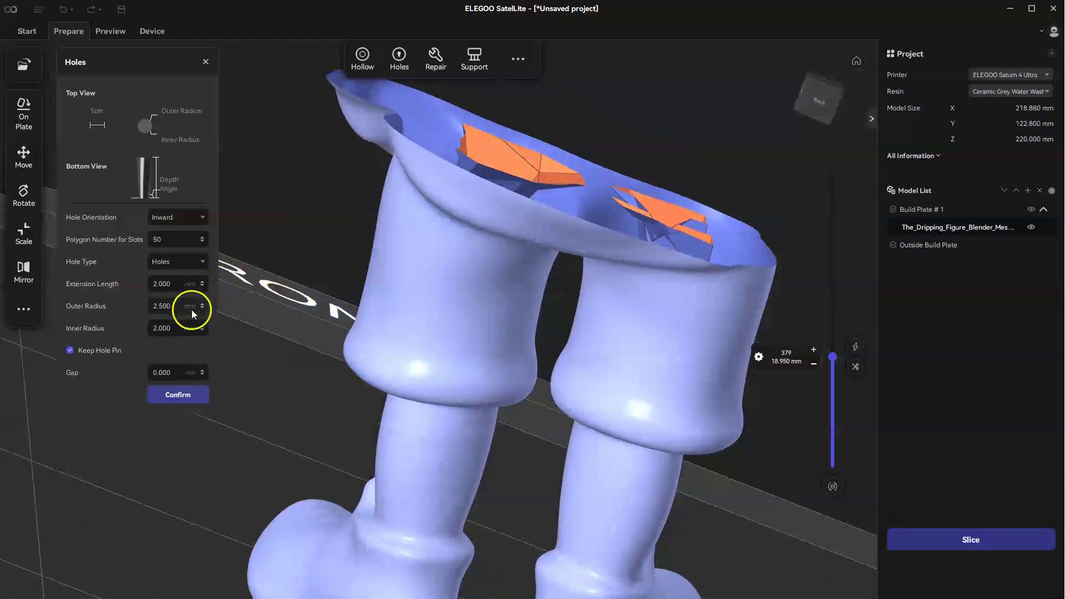
{"action": "left_click_drag", "start_coordinate": [178, 306], "coordinate": [122, 304]}
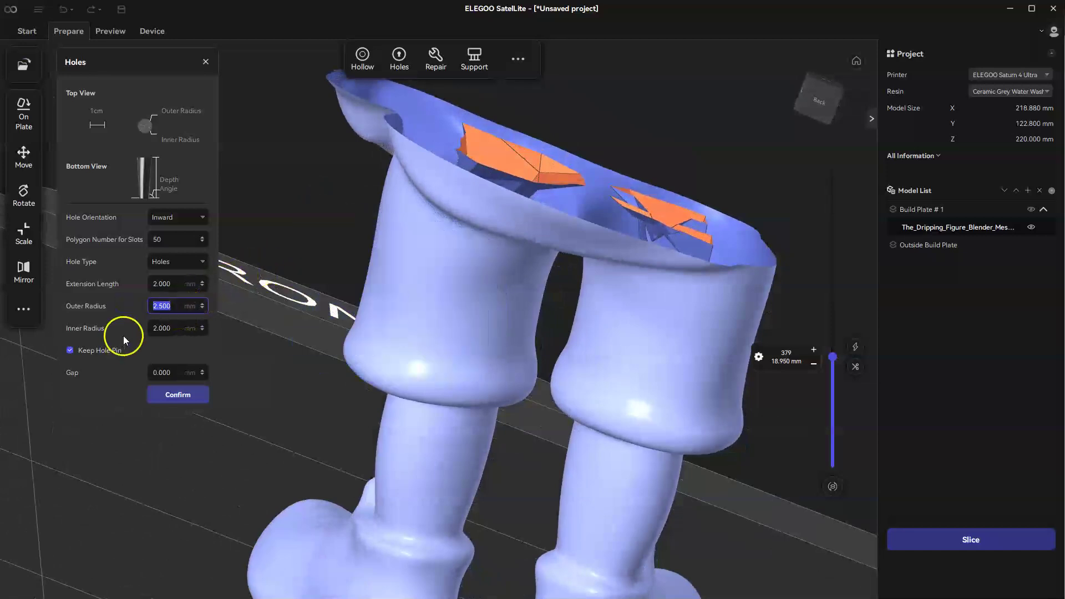
{"action": "type", "text": "2"}
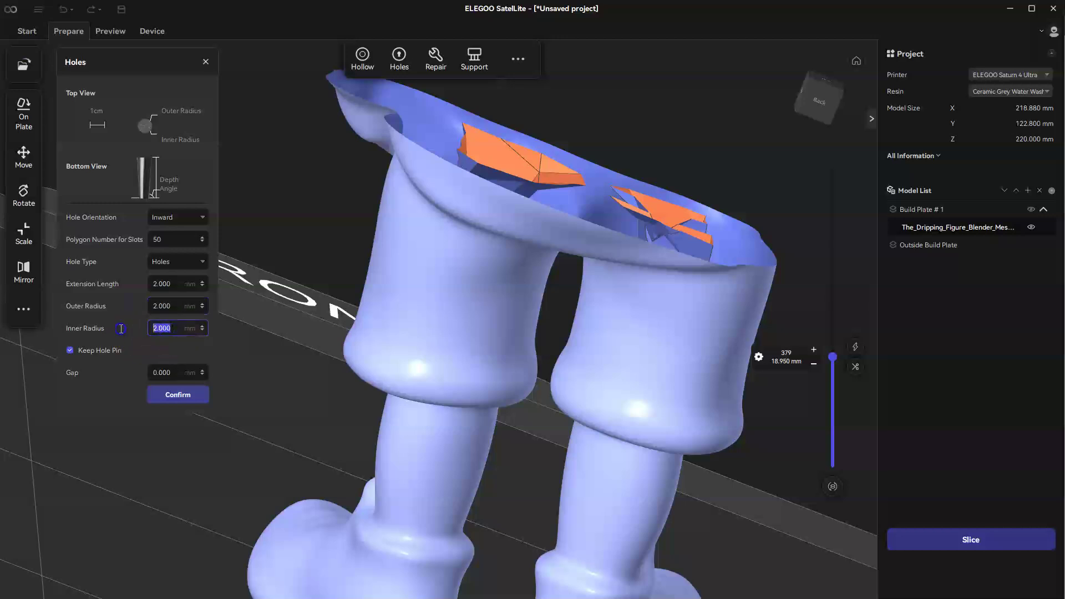
{"action": "type", "text": "1.5"}
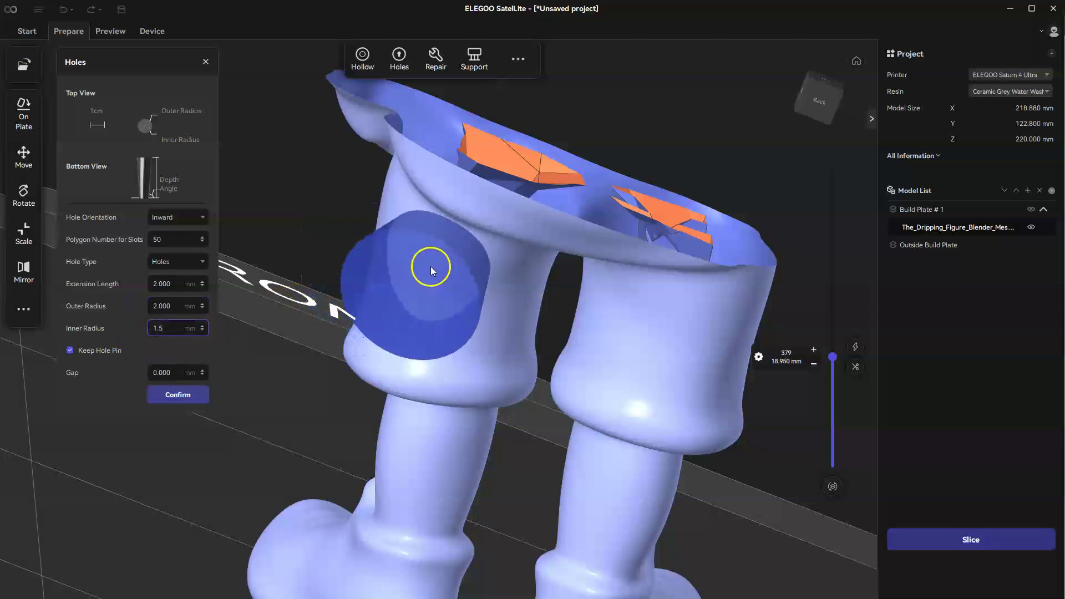
Place holes in both boot tops and cut them with a 0.200 mm pin gap
{"action": "left_click", "coordinate": [435, 271]}
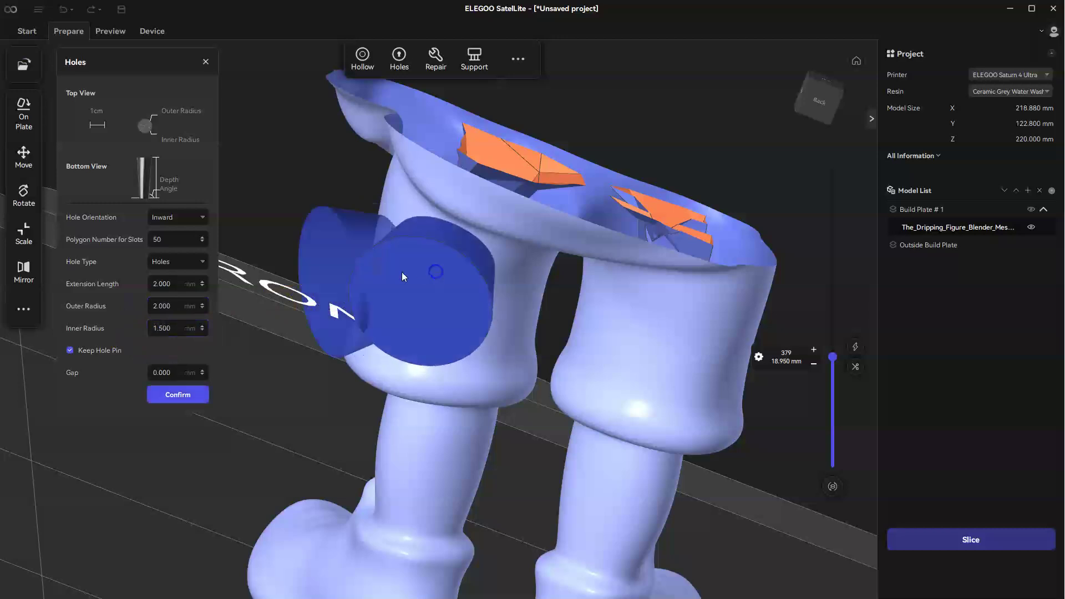
{"action": "left_click_drag", "start_coordinate": [389, 274], "coordinate": [266, 366]}
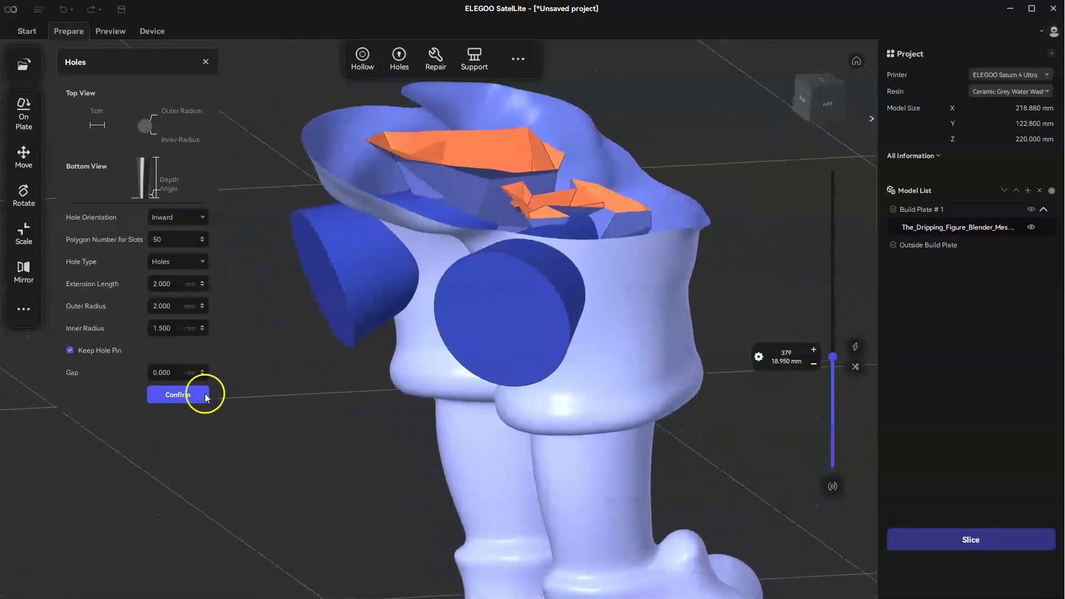
{"action": "left_click", "coordinate": [177, 373]}
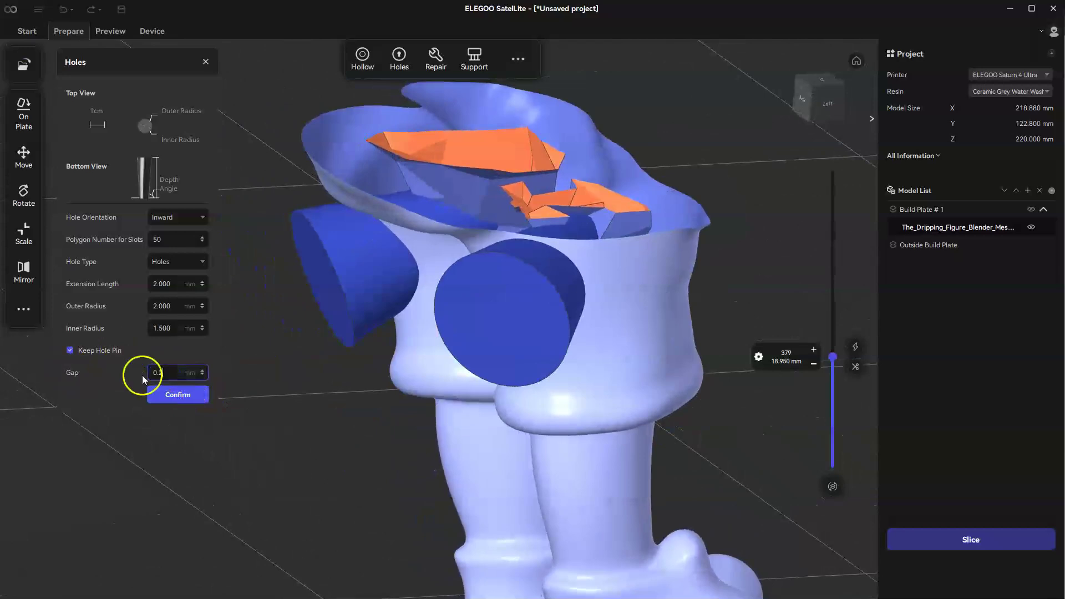
{"action": "left_click", "coordinate": [171, 396]}
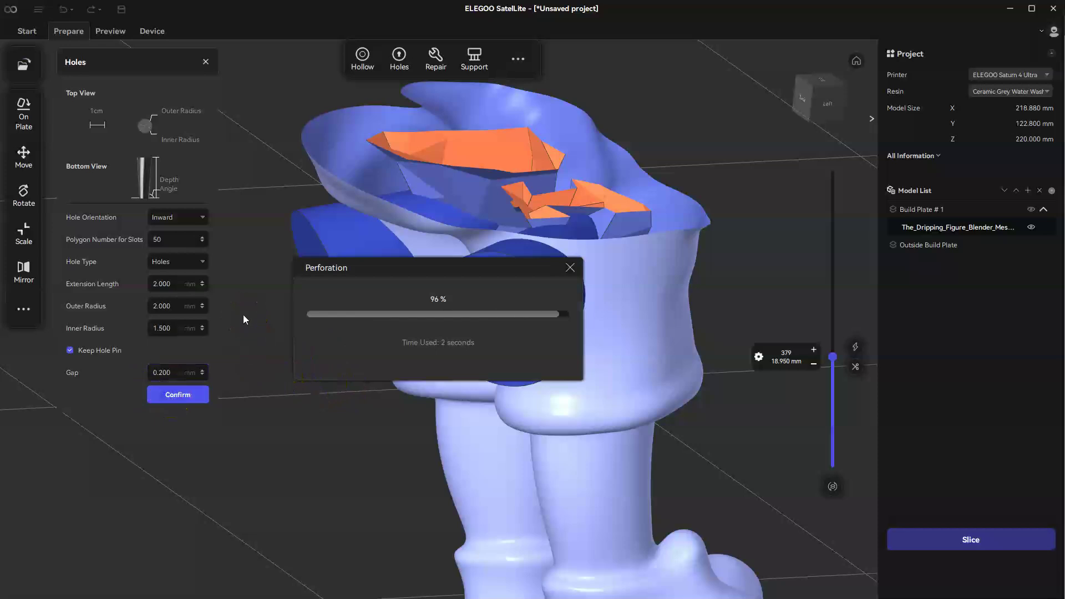
{"action": "left_click_drag", "start_coordinate": [272, 294], "coordinate": [637, 229]}
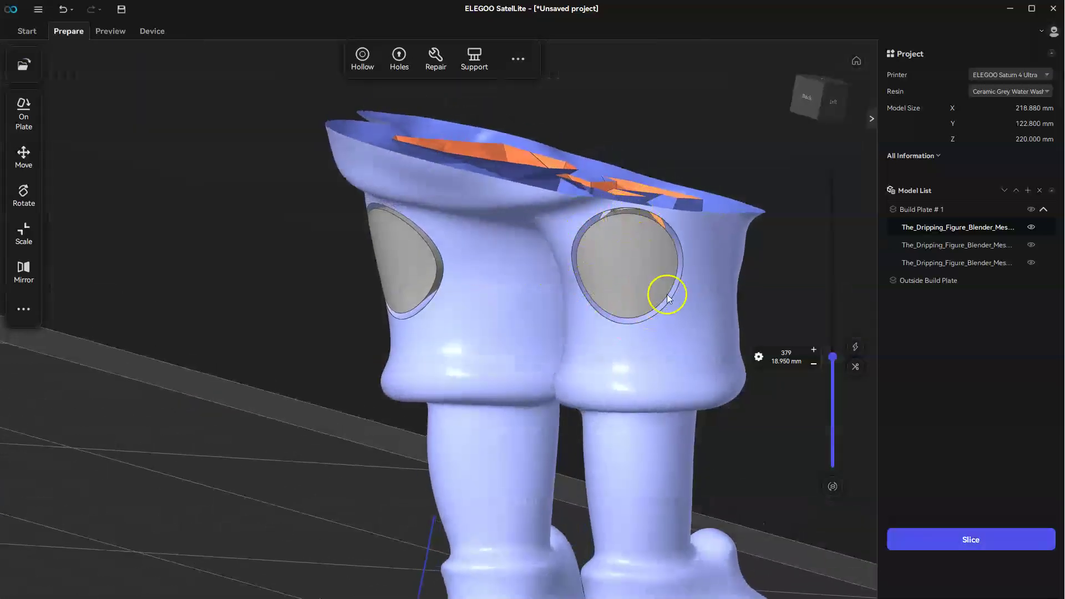
{"action": "left_click_drag", "start_coordinate": [489, 253], "coordinate": [836, 142]}
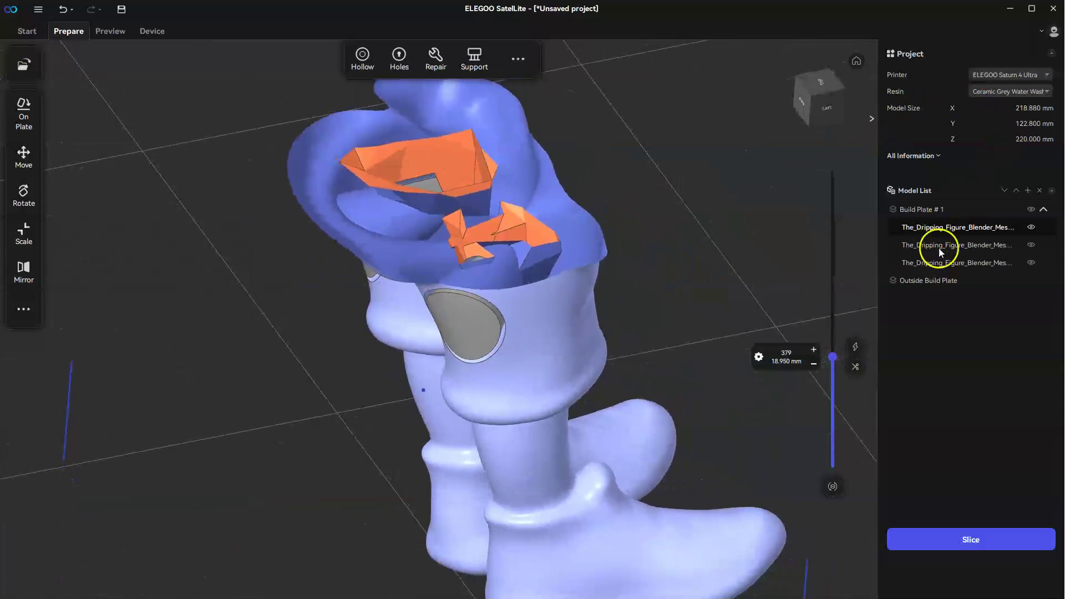
{"action": "left_click_drag", "start_coordinate": [766, 286], "coordinate": [401, 66]}
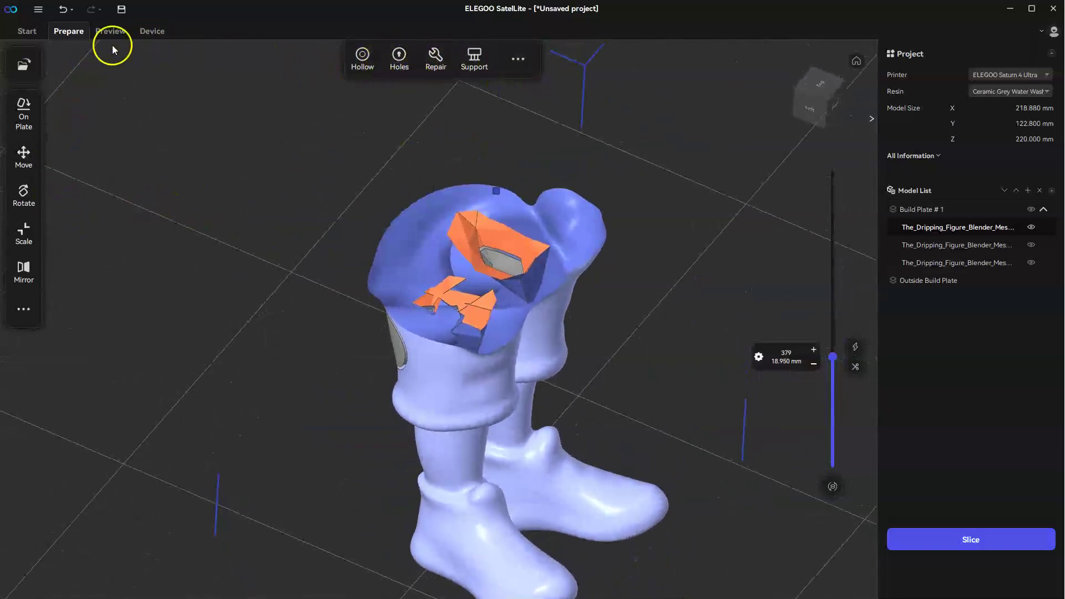
{"action": "left_click_drag", "start_coordinate": [105, 45], "coordinate": [335, 171]}
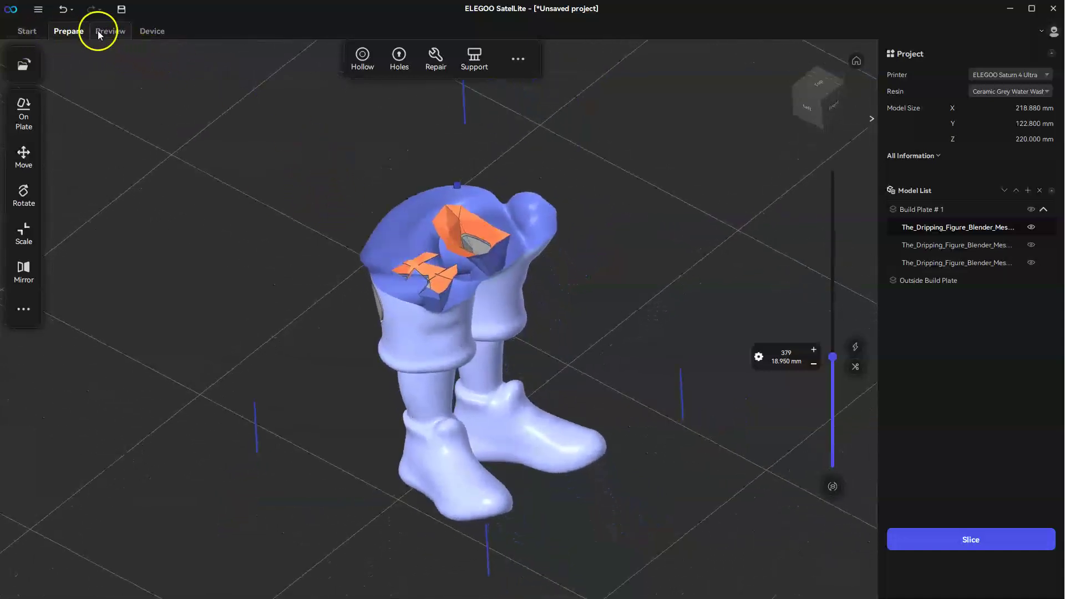
Select the plug pin sitting in the boot hole
{"action": "left_click", "coordinate": [518, 61]}
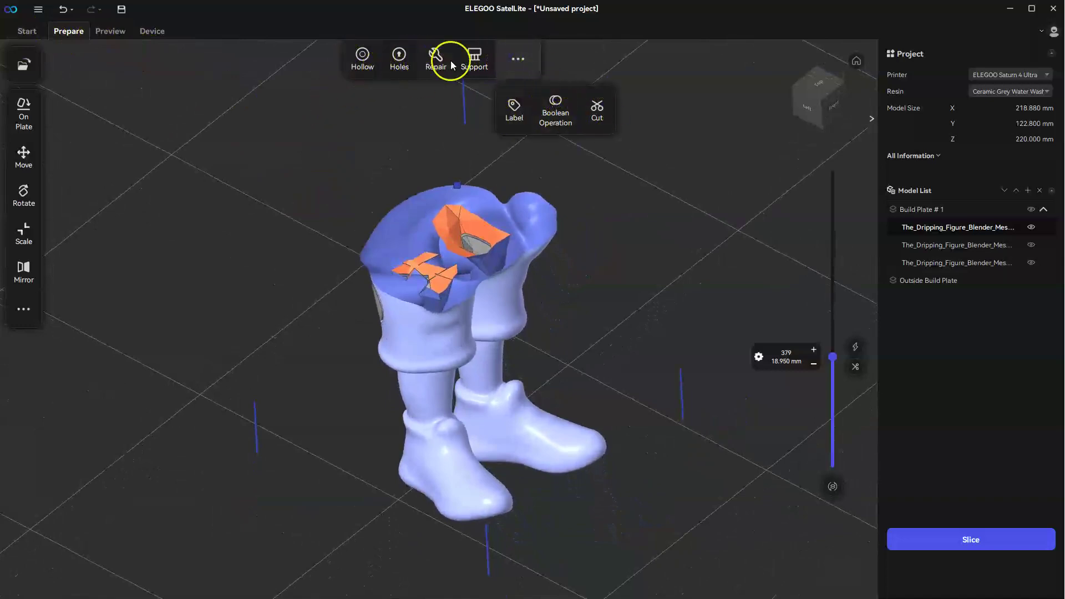
{"action": "mouse_move", "coordinate": [339, 160]}
{"action": "left_mouse_down"}
{"action": "mouse_move", "coordinate": [355, 148]}
{"action": "mouse_move", "coordinate": [350, 175]}
{"action": "left_mouse_up"}
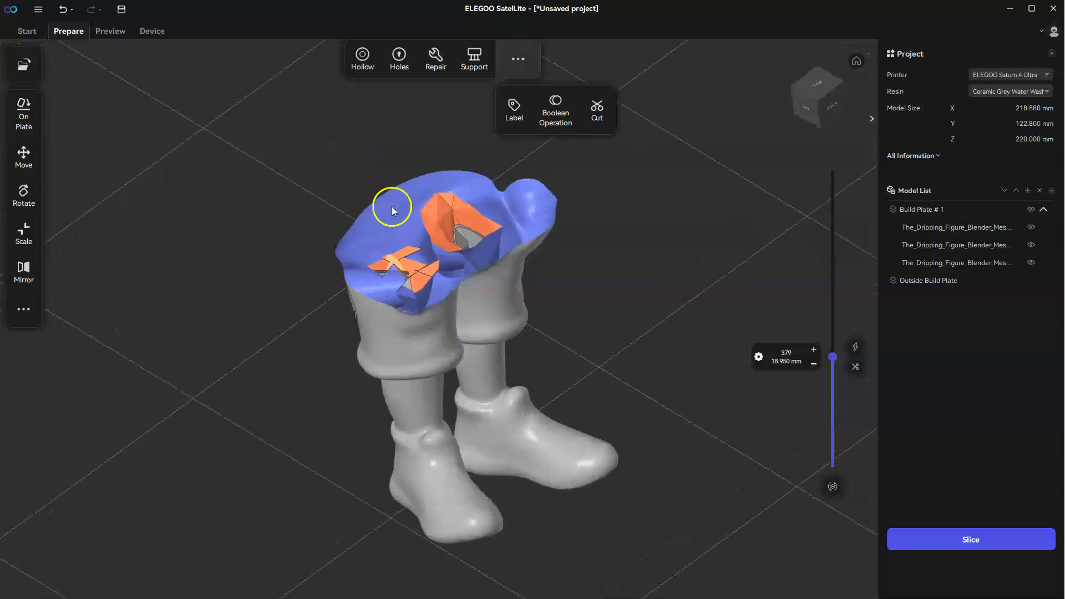
{"action": "left_click_drag", "start_coordinate": [387, 205], "coordinate": [404, 294]}
{"action": "left_click", "coordinate": [440, 287]}
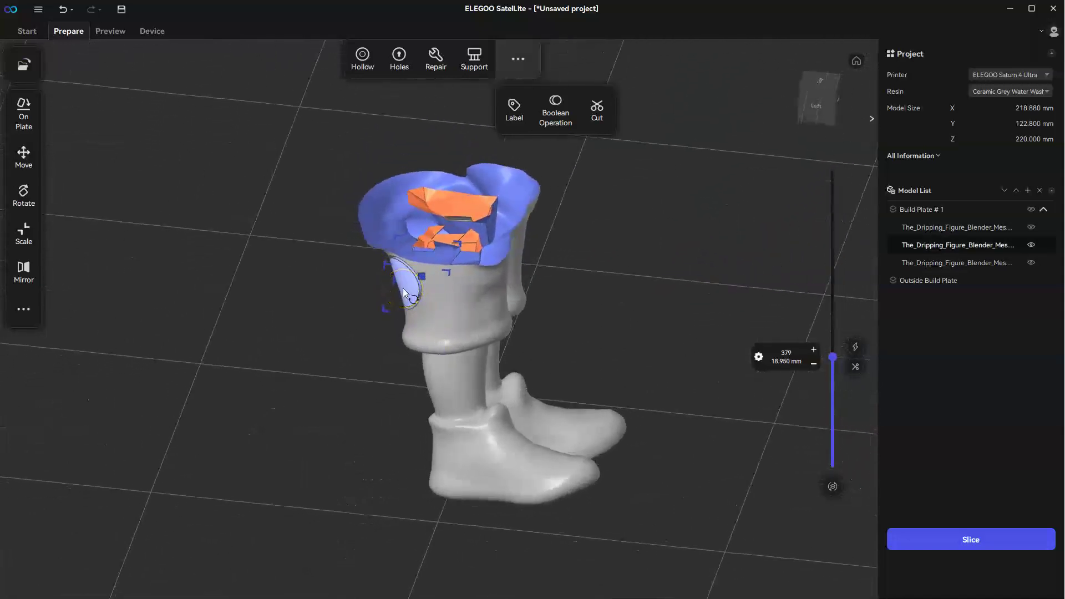
{"action": "key", "text": "m"}
{"action": "left_click", "coordinate": [404, 285]}
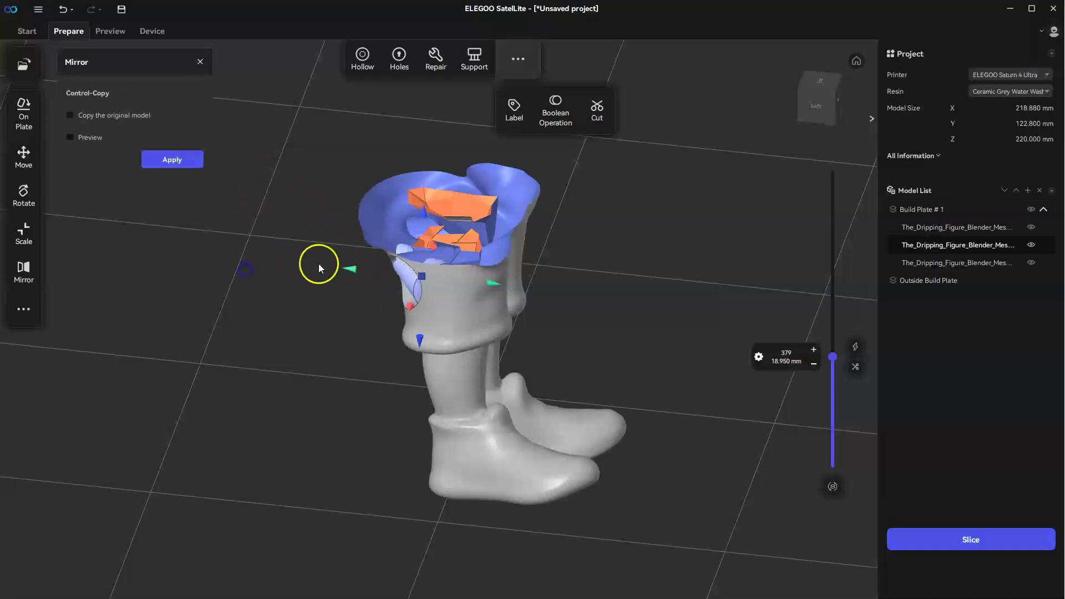
{"action": "left_click_drag", "start_coordinate": [322, 268], "coordinate": [61, 139]}
Move both plug pins out of the boot holes to the figure's lower left
{"action": "left_click", "coordinate": [23, 156]}
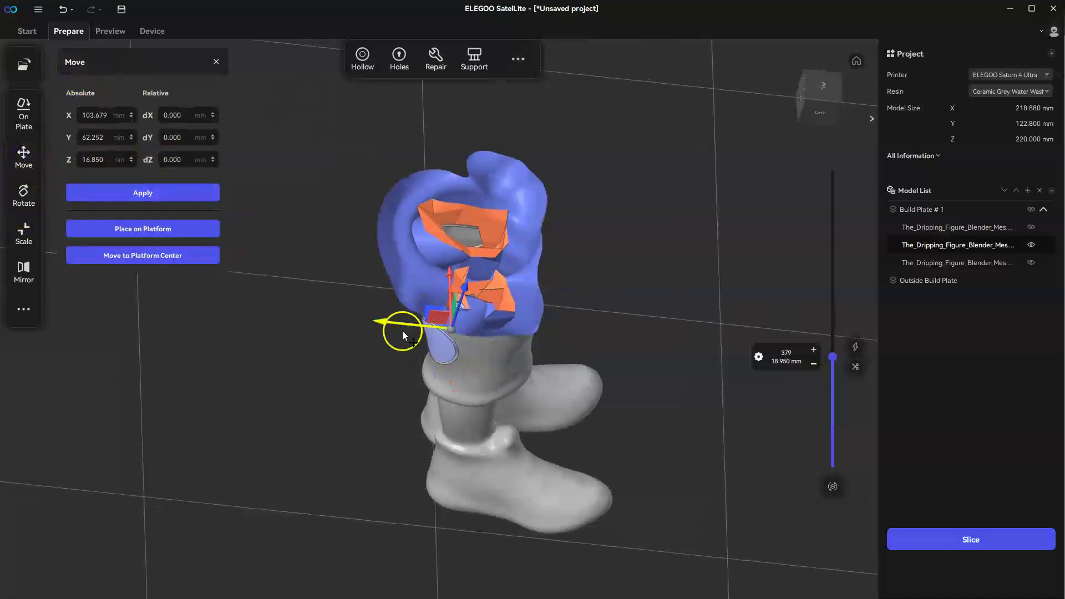
{"action": "left_click_drag", "start_coordinate": [438, 317], "coordinate": [244, 395]}
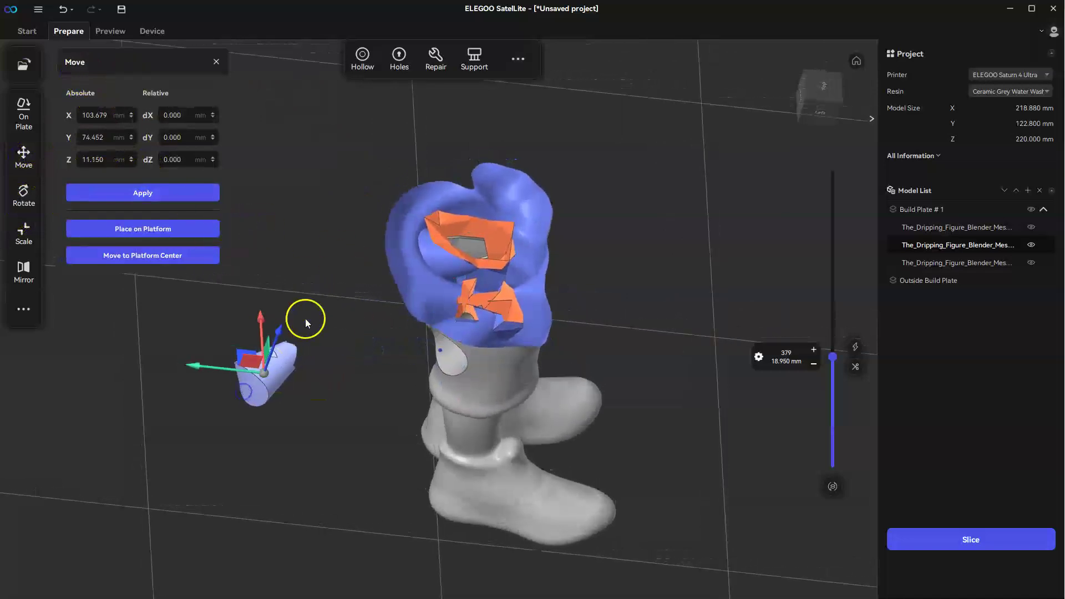
{"action": "left_click_drag", "start_coordinate": [306, 322], "coordinate": [234, 311]}
{"action": "left_click_drag", "start_coordinate": [337, 362], "coordinate": [301, 306]}
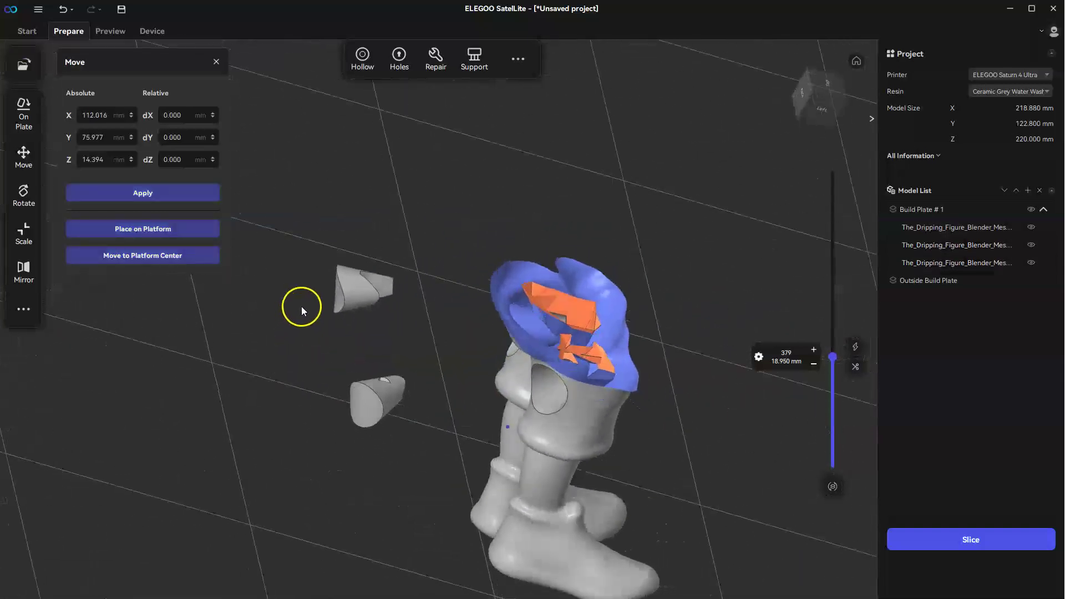
{"action": "left_click", "coordinate": [353, 298]}
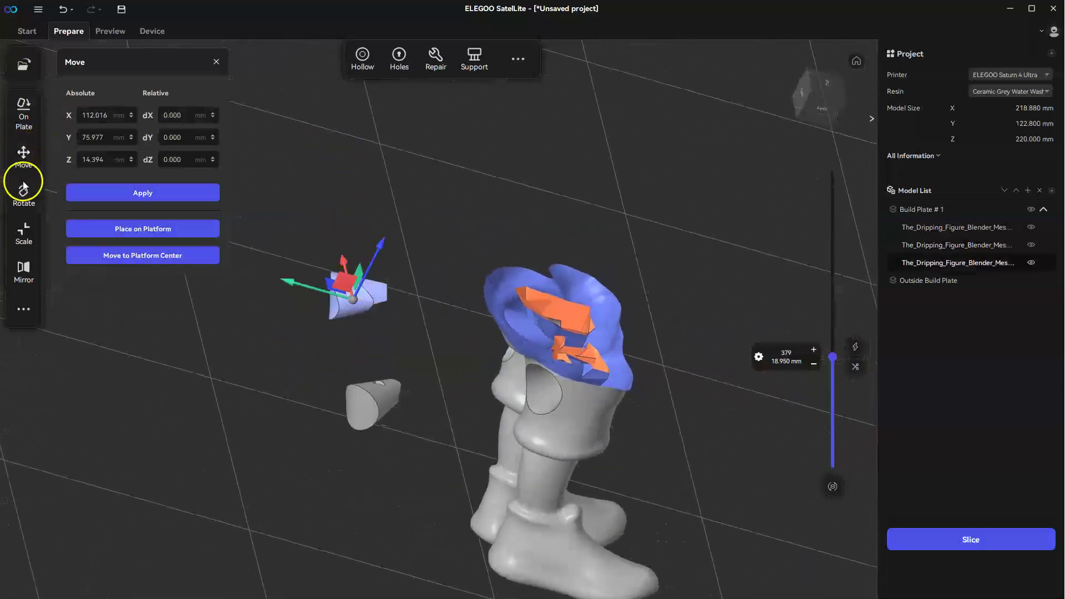
Show the On Plate face options and select the cone plug pin in the Model List
{"action": "left_click", "coordinate": [23, 113]}
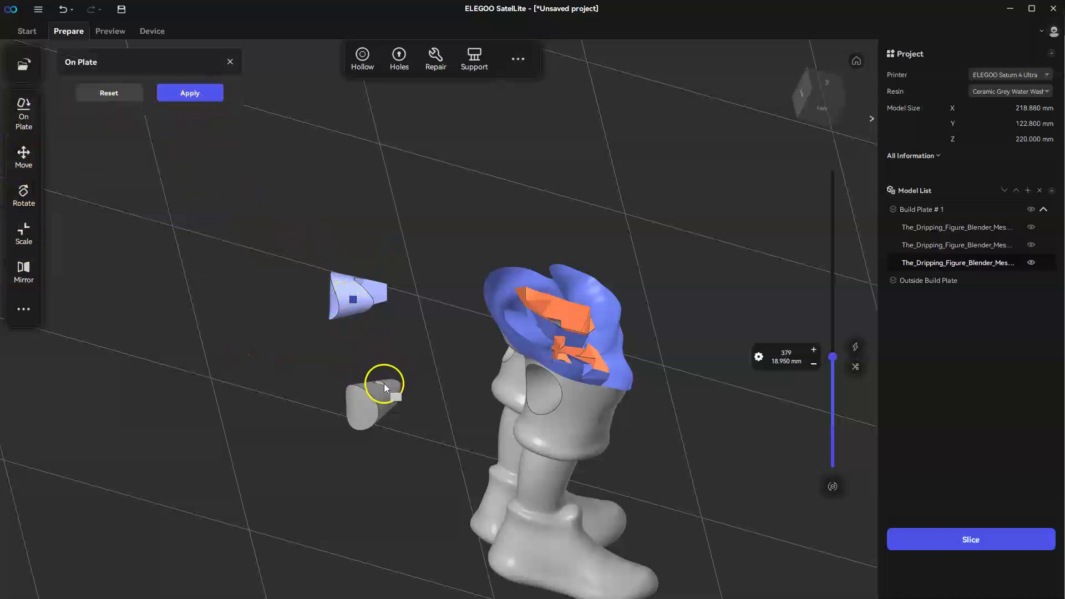
{"action": "left_click_drag", "start_coordinate": [369, 404], "coordinate": [288, 227]}
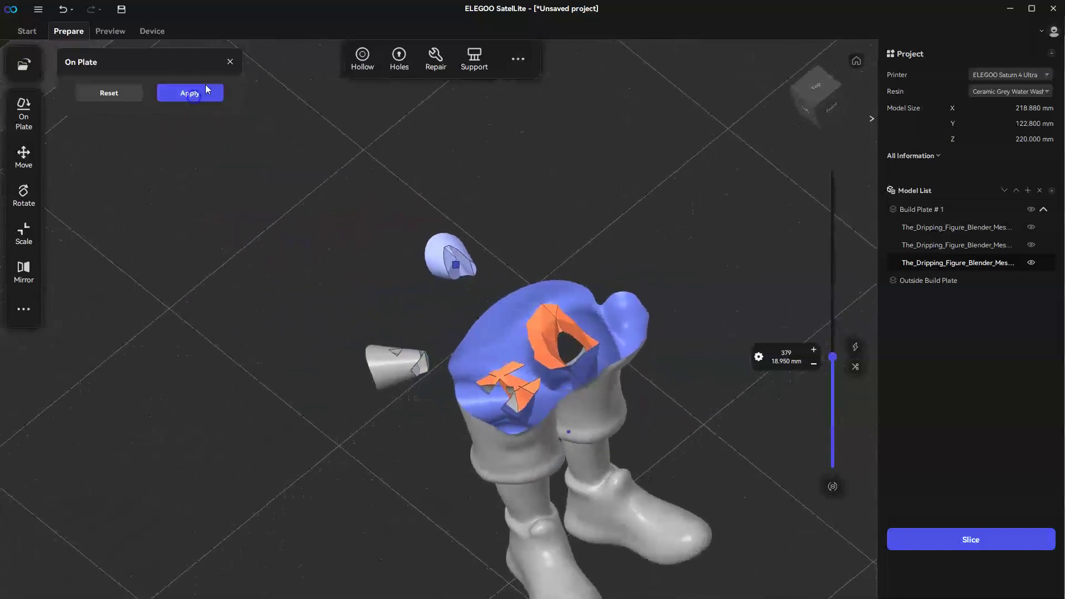
{"action": "left_click_drag", "start_coordinate": [246, 169], "coordinate": [370, 179]}
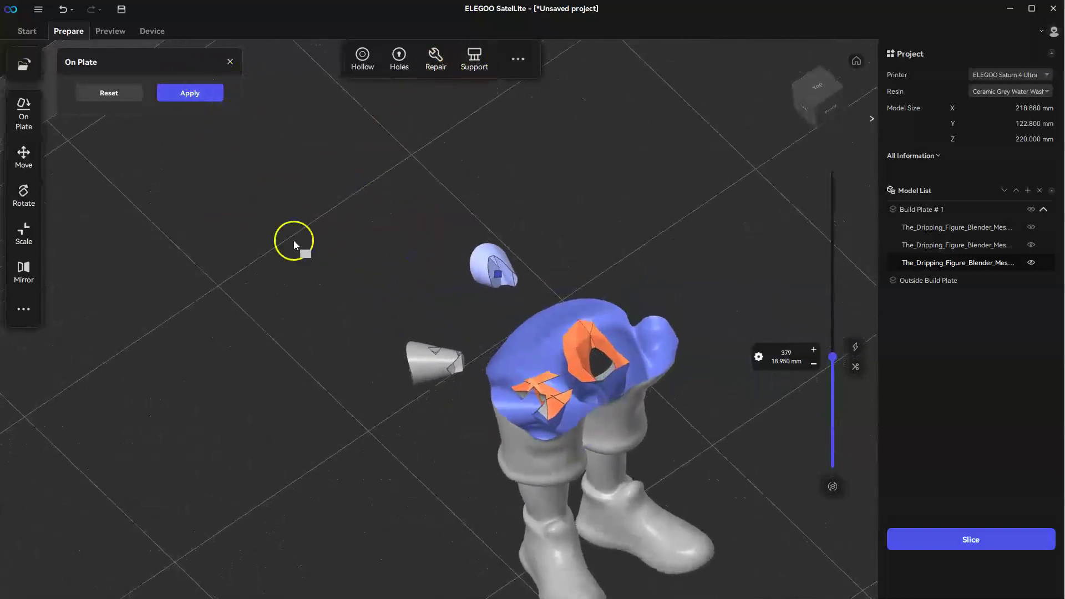
{"action": "left_click", "coordinate": [929, 248]}
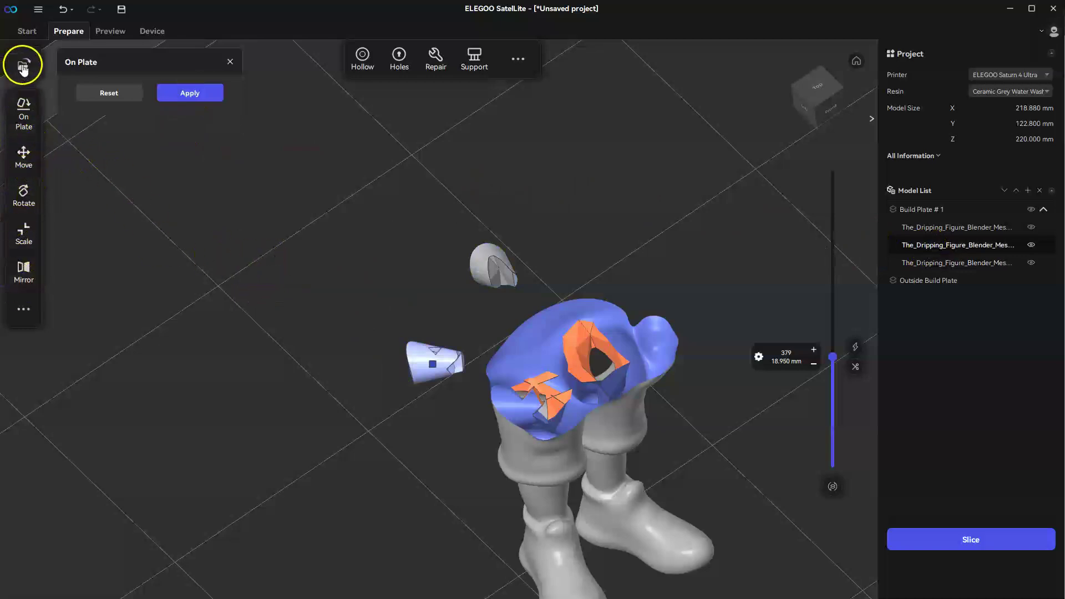
Tilt the cone plug pin over onto the build plate with the Rotate gizmo
{"action": "left_click", "coordinate": [230, 63]}
{"action": "left_click", "coordinate": [275, 167]}
{"action": "left_click_drag", "start_coordinate": [277, 201], "coordinate": [405, 408]}
{"action": "left_click", "coordinate": [405, 408]}
{"action": "left_click", "coordinate": [23, 194]}
{"action": "left_click_drag", "start_coordinate": [379, 370], "coordinate": [368, 399]}
{"action": "left_click", "coordinate": [388, 351]}
Rotate the second plug pin flat onto its side and raise the layer slider
{"action": "left_click", "coordinate": [428, 342]}
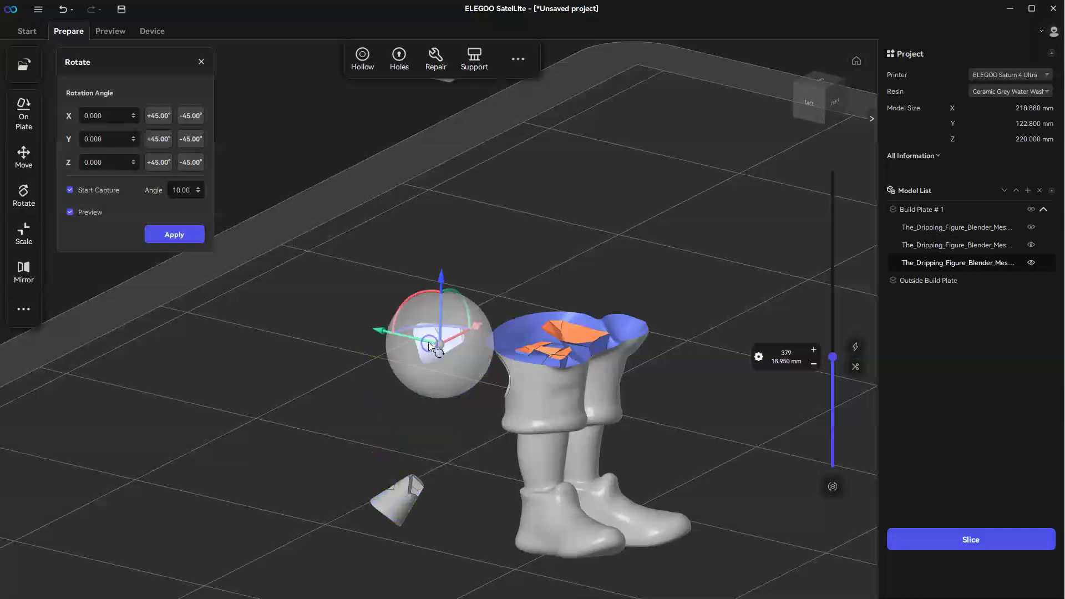
{"action": "left_click_drag", "start_coordinate": [422, 317], "coordinate": [406, 318]}
{"action": "left_click_drag", "start_coordinate": [334, 375], "coordinate": [437, 474]}
{"action": "scroll", "coordinate": [438, 480], "scroll_direction": "up", "scroll_amount": 5}
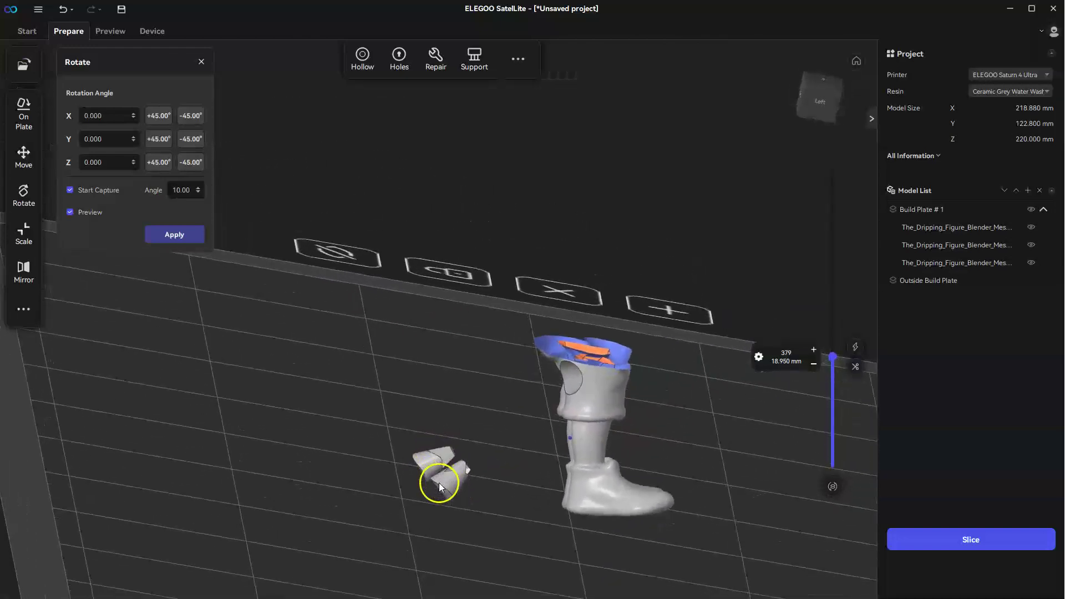
{"action": "left_click", "coordinate": [430, 463]}
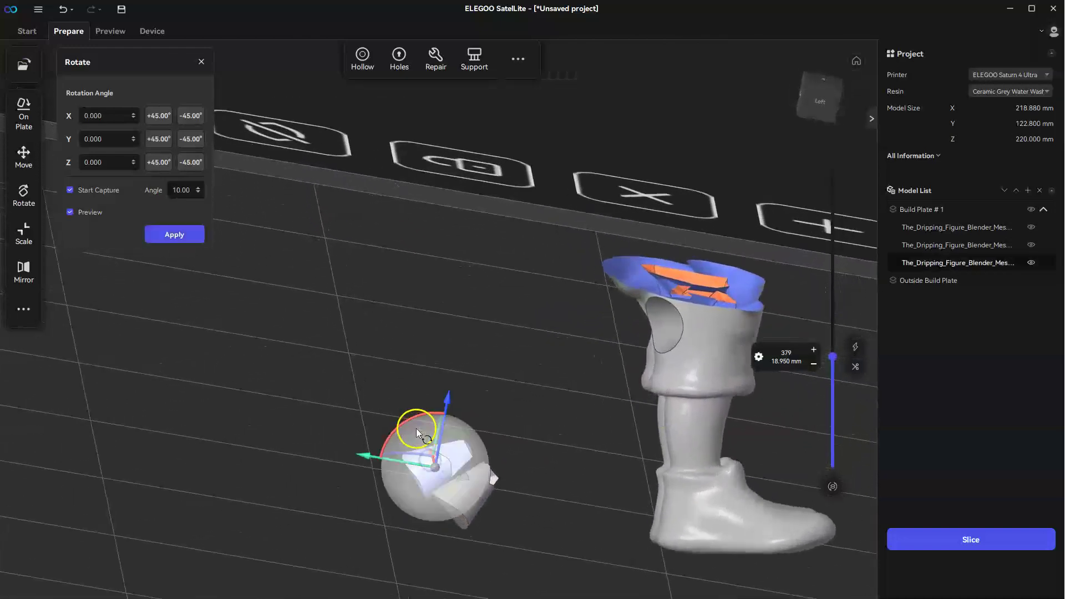
{"action": "left_click_drag", "start_coordinate": [415, 430], "coordinate": [427, 430]}
{"action": "left_click", "coordinate": [501, 400]}
{"action": "left_click_drag", "start_coordinate": [501, 399], "coordinate": [455, 350]}
{"action": "left_click_drag", "start_coordinate": [833, 357], "coordinate": [213, 84]}
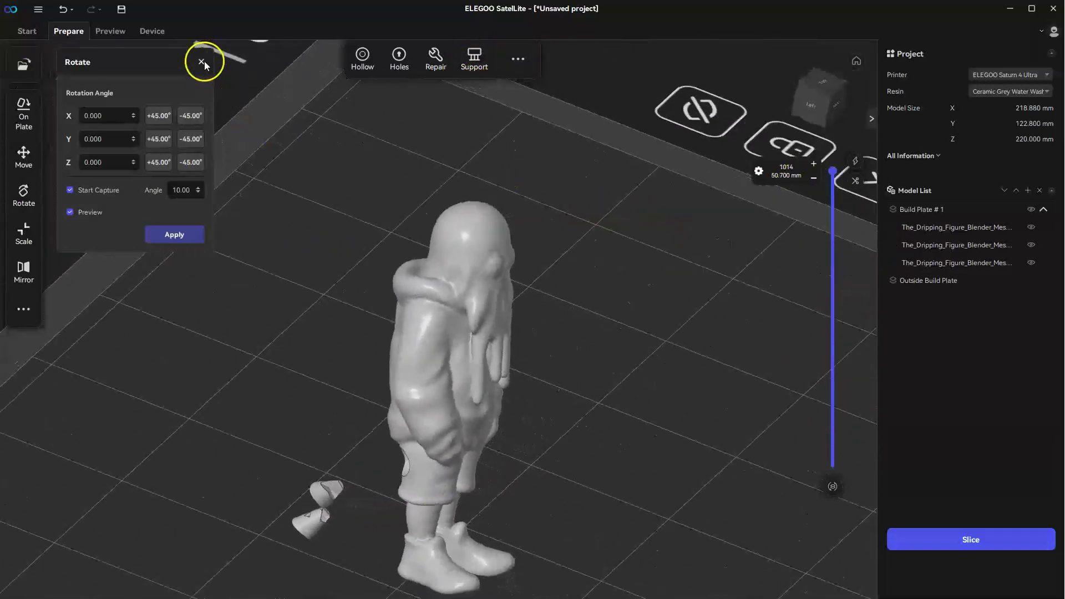
Generate automatic EVO_30-60mm supports at 45° for the figure and both pins, then inspect them
{"action": "left_click", "coordinate": [202, 62]}
{"action": "left_click_drag", "start_coordinate": [572, 160], "coordinate": [233, 573]}
{"action": "left_click", "coordinate": [473, 66]}
{"action": "left_click", "coordinate": [571, 171]}
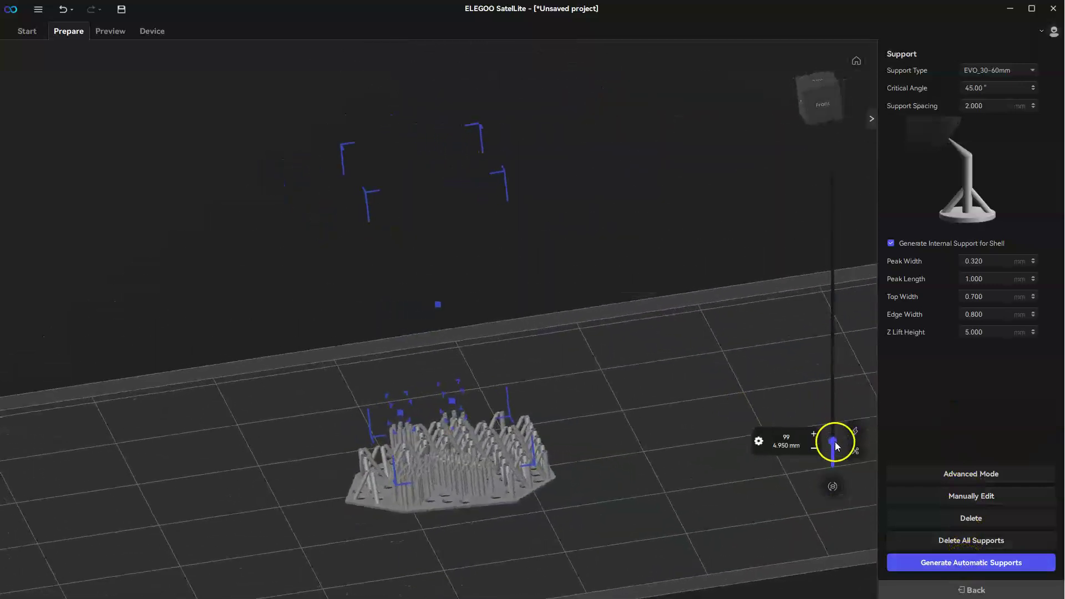
{"action": "left_click_drag", "start_coordinate": [834, 442], "coordinate": [832, 171]}
{"action": "left_click_drag", "start_coordinate": [633, 275], "coordinate": [816, 398]}
{"action": "scroll", "coordinate": [548, 405], "scroll_direction": "up", "scroll_amount": 5}
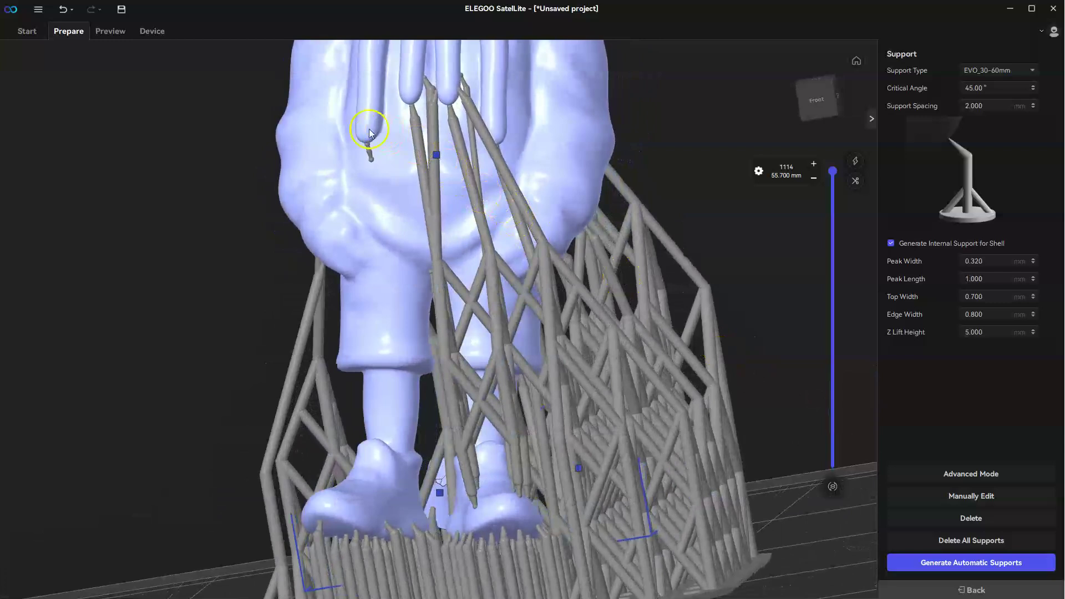
{"action": "left_click_drag", "start_coordinate": [674, 190], "coordinate": [460, 372]}
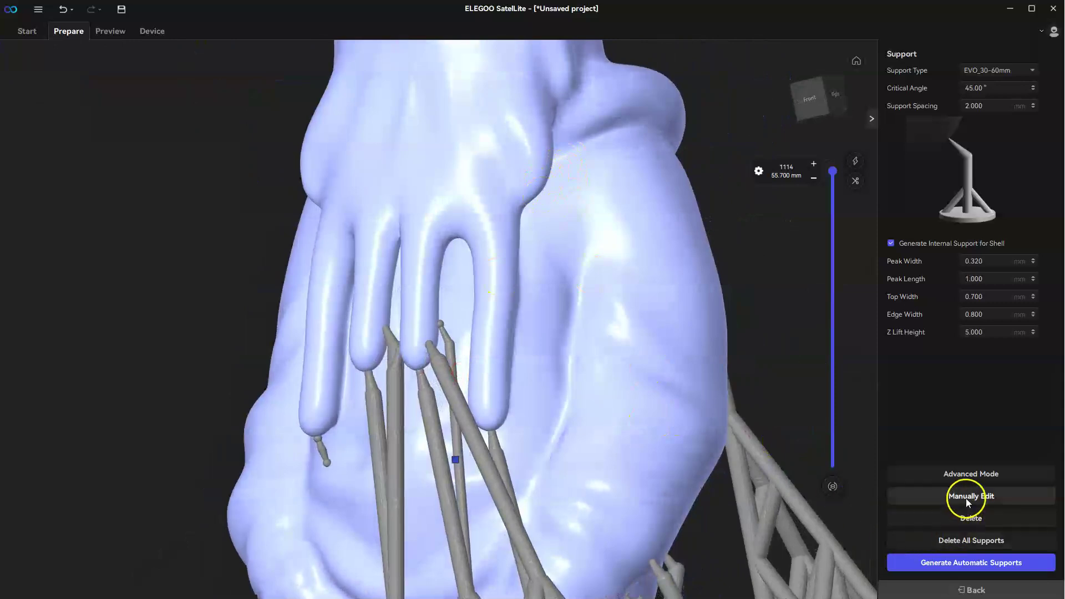
Place a manual anchor on the dangling fingertip and apply it as support 3
{"action": "left_click", "coordinate": [914, 495]}
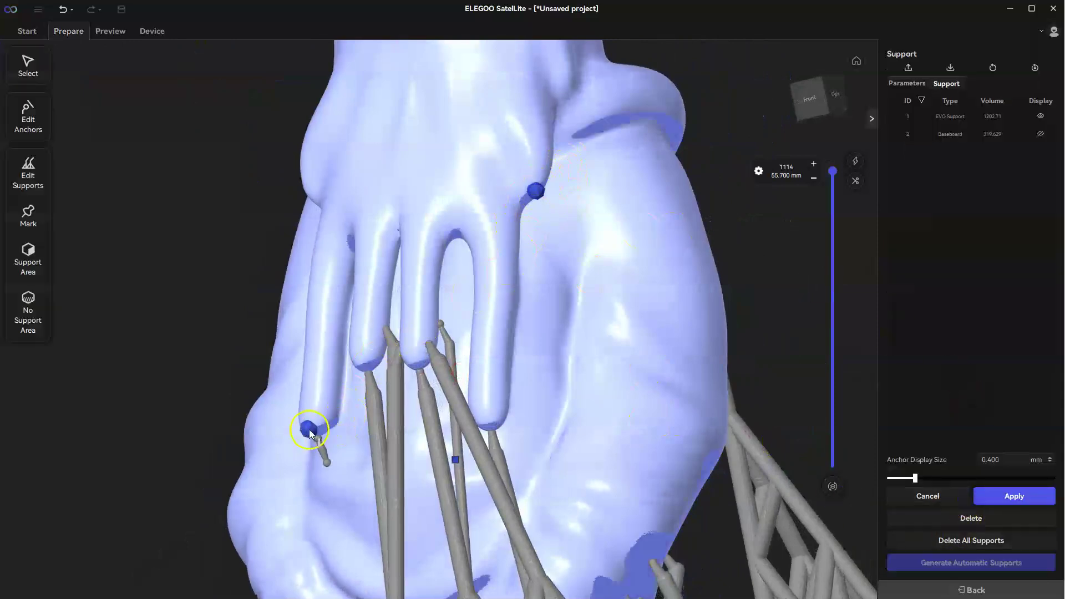
{"action": "left_click_drag", "start_coordinate": [331, 424], "coordinate": [328, 421]}
{"action": "left_click_drag", "start_coordinate": [504, 368], "coordinate": [804, 421]}
{"action": "left_click", "coordinate": [1015, 497]}
{"action": "left_click_drag", "start_coordinate": [724, 279], "coordinate": [486, 367]}
{"action": "scroll", "coordinate": [486, 368], "scroll_direction": "up", "scroll_amount": 3}
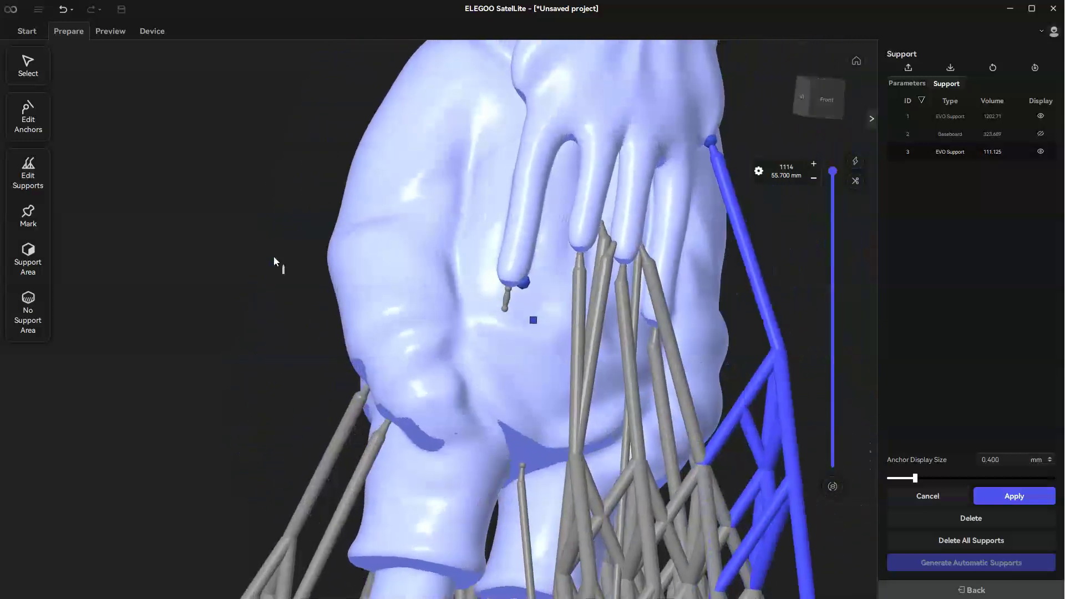
{"action": "left_click_drag", "start_coordinate": [274, 260], "coordinate": [881, 395]}
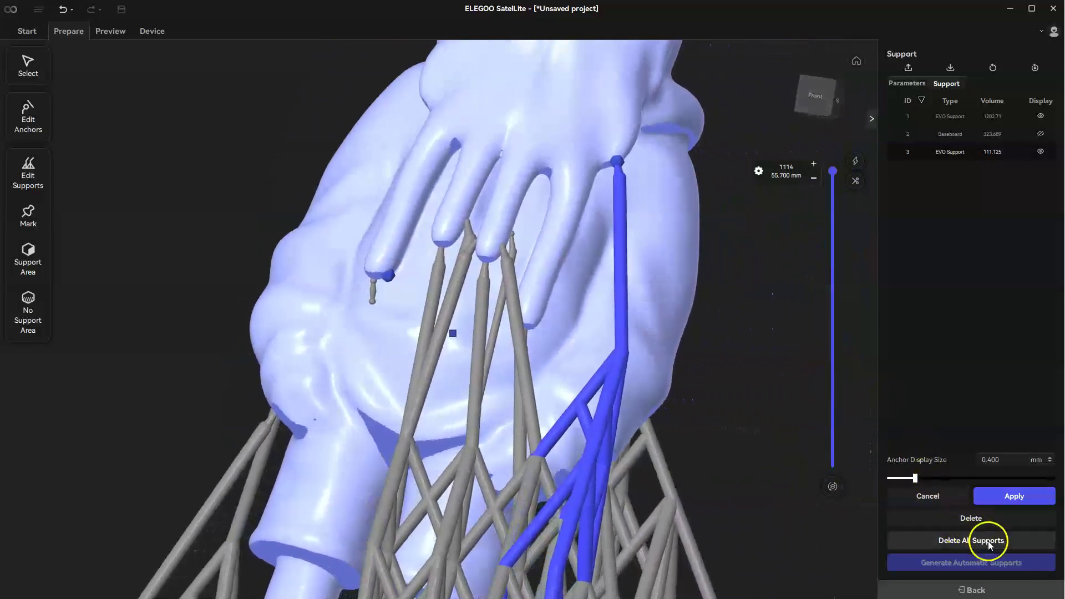
{"action": "left_click_drag", "start_coordinate": [865, 332], "coordinate": [685, 357]}
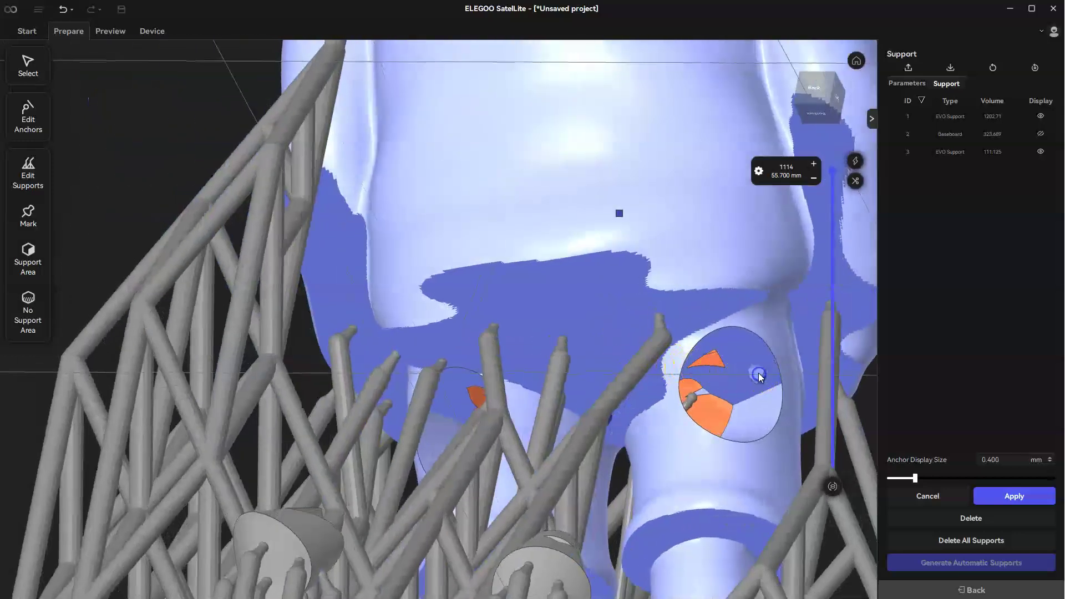
Slide a new anchor onto a lower-body overhang and generate its support
{"action": "left_click_drag", "start_coordinate": [759, 376], "coordinate": [471, 378]}
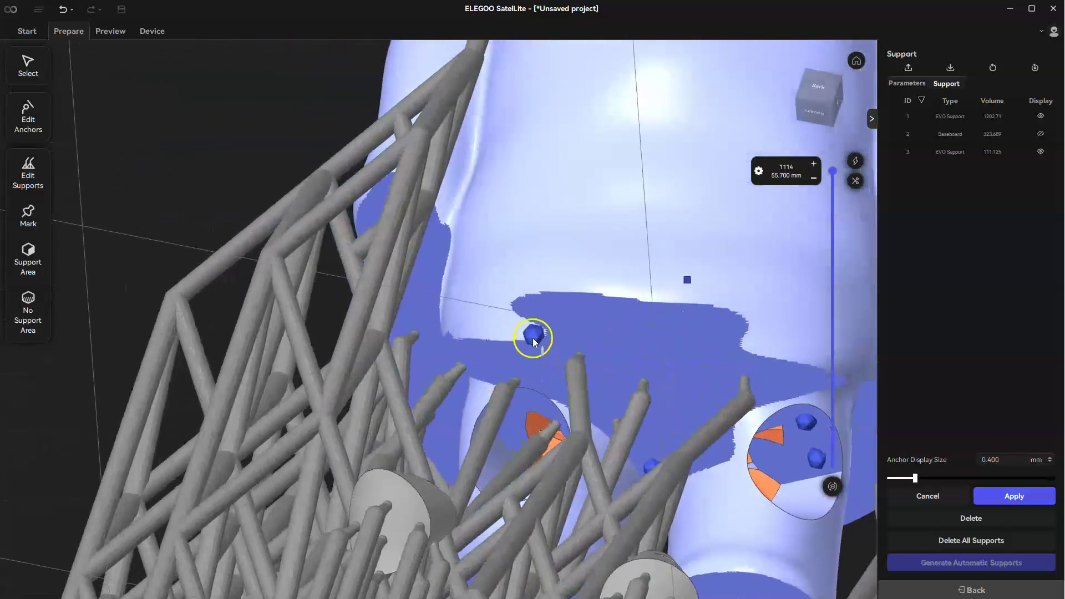
{"action": "left_click_drag", "start_coordinate": [534, 337], "coordinate": [601, 329]}
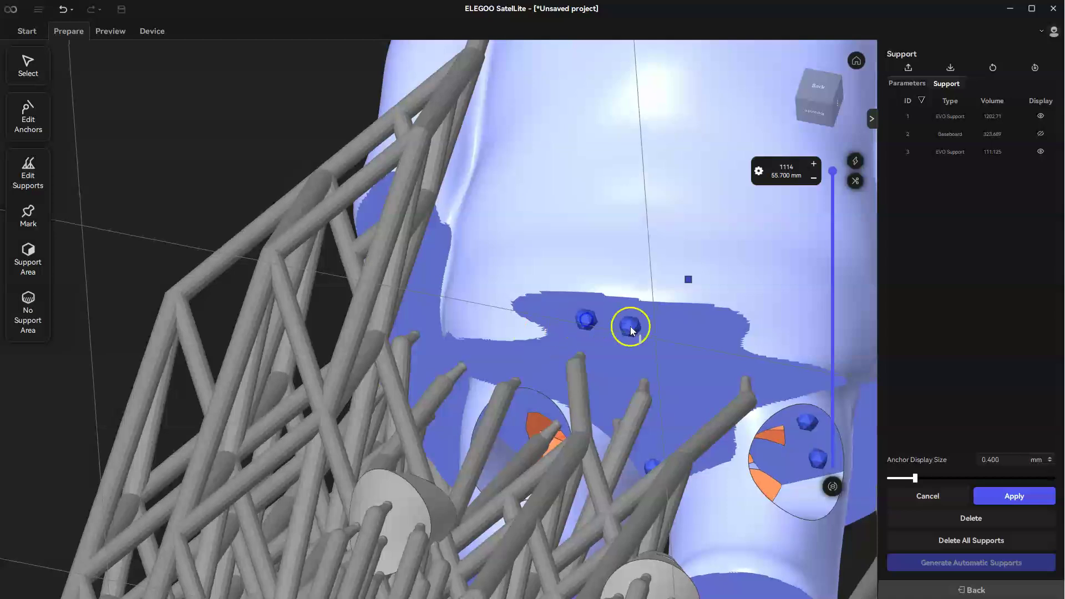
{"action": "right_click_drag", "start_coordinate": [696, 335], "coordinate": [899, 461]}
{"action": "left_click", "coordinate": [988, 494]}
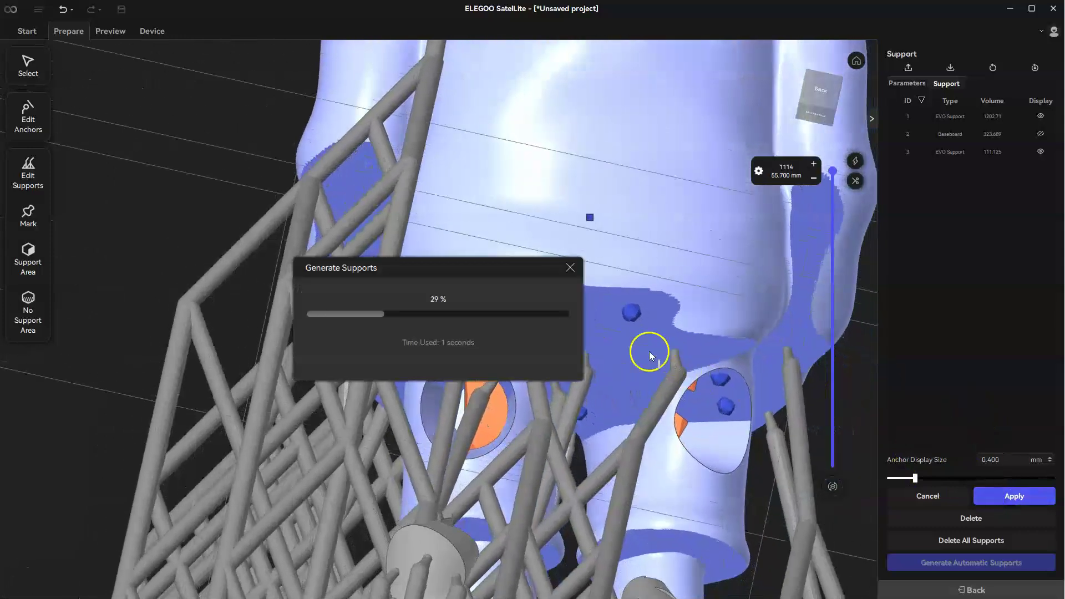
{"action": "right_click_drag", "start_coordinate": [547, 294], "coordinate": [689, 292]}
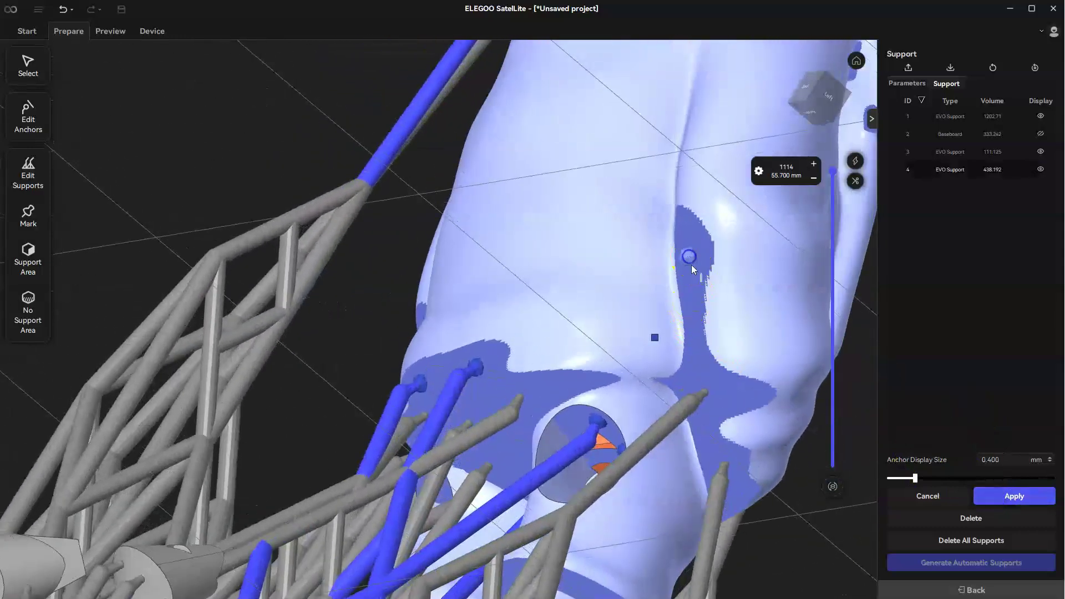
{"action": "right_click_drag", "start_coordinate": [711, 445], "coordinate": [578, 471]}
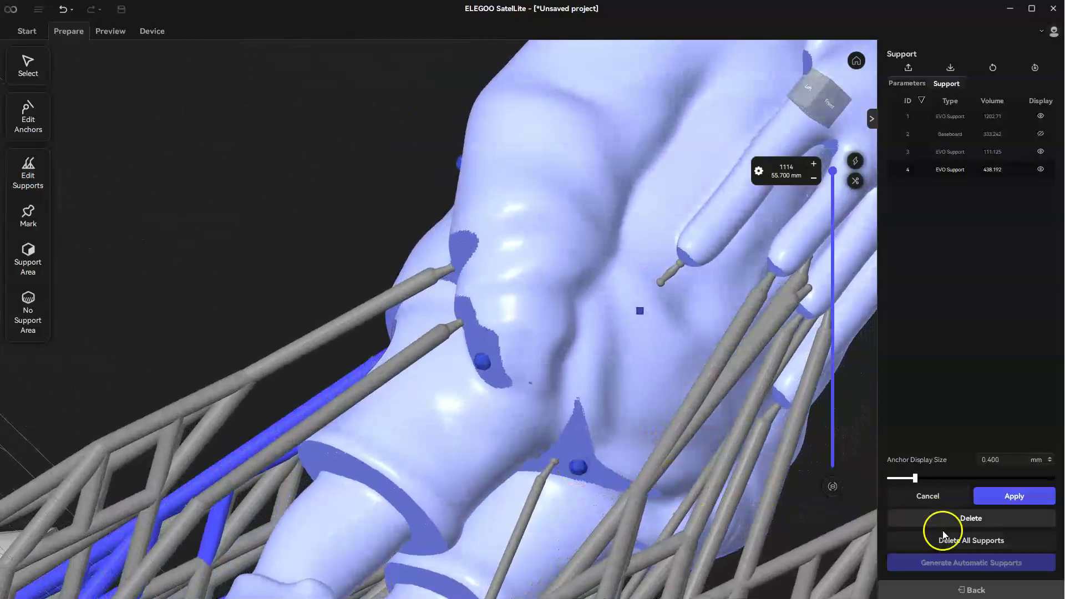
Add another overhang anchor and regenerate, creating the 694.792-volume EVO Support group
{"action": "left_click", "coordinate": [990, 494]}
{"action": "right_click_drag", "start_coordinate": [589, 186], "coordinate": [406, 288]}
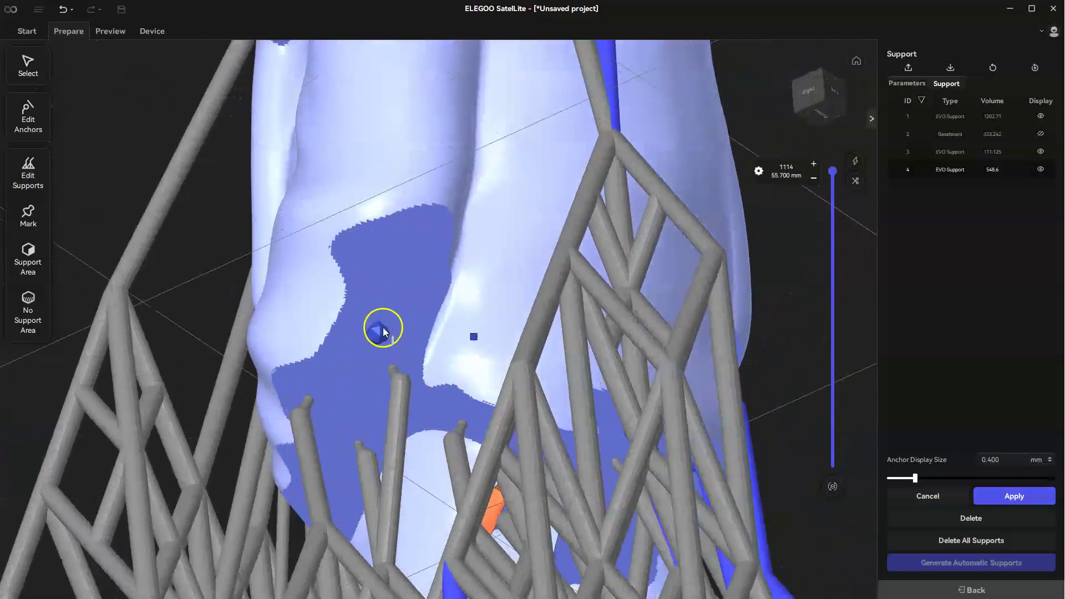
{"action": "left_click", "coordinate": [407, 293]}
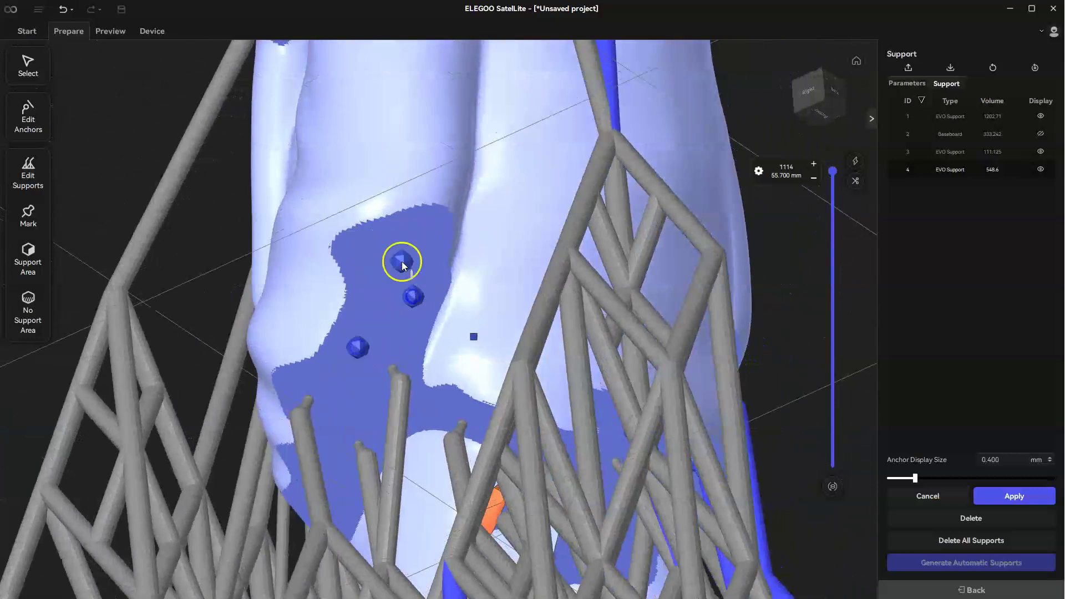
{"action": "right_click_drag", "start_coordinate": [376, 255], "coordinate": [699, 350]}
{"action": "left_click", "coordinate": [994, 499]}
{"action": "right_click_drag", "start_coordinate": [404, 317], "coordinate": [518, 214]}
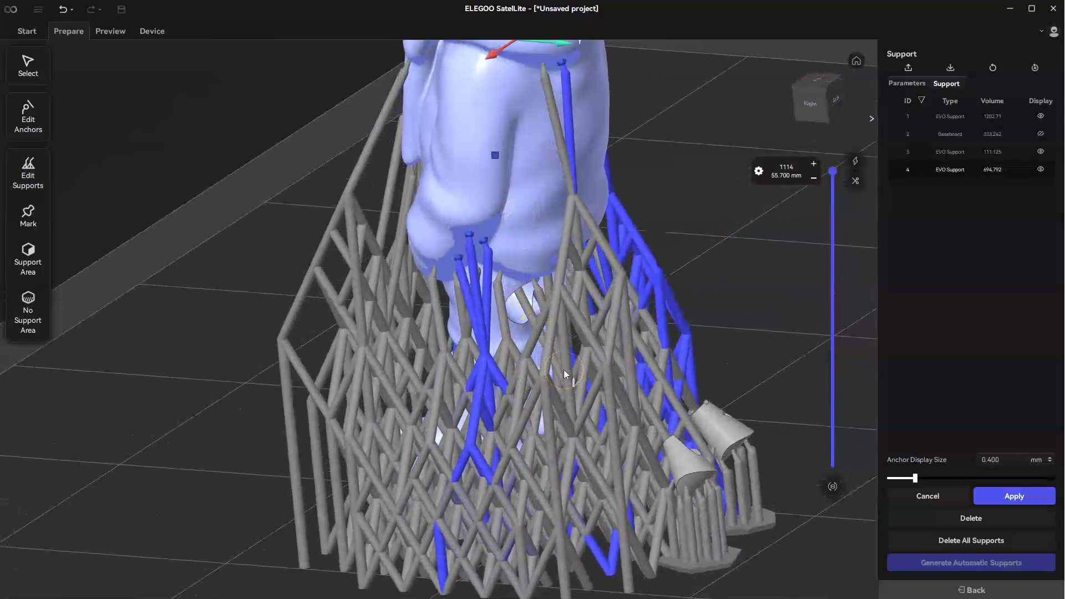
{"action": "right_click_drag", "start_coordinate": [464, 316], "coordinate": [824, 420]}
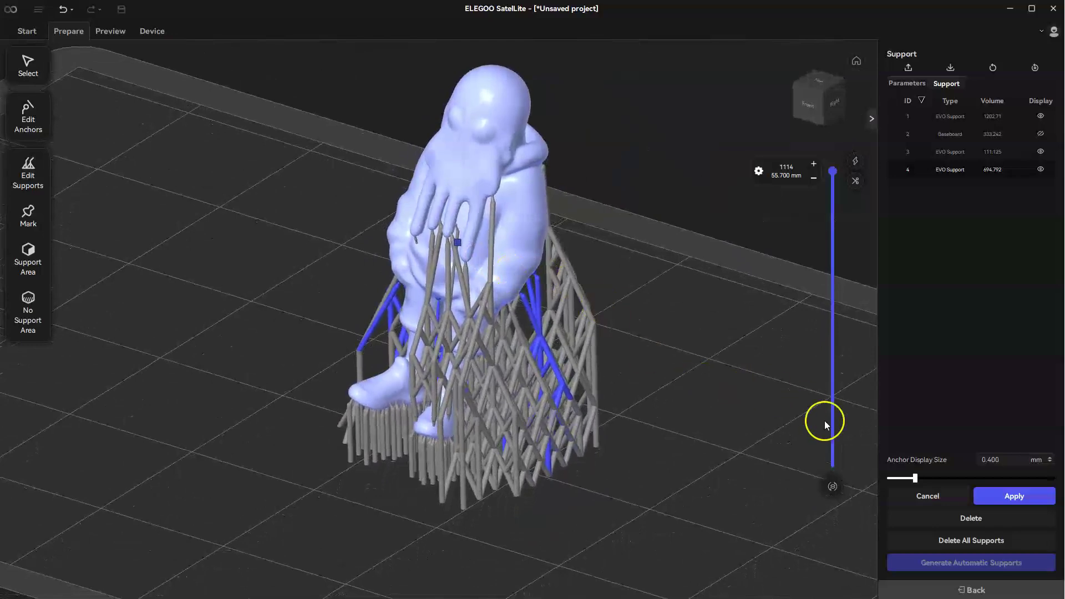
Slice the supported figure at 50um into 1113 layers and scrub through the layers
{"action": "left_click", "coordinate": [975, 588]}
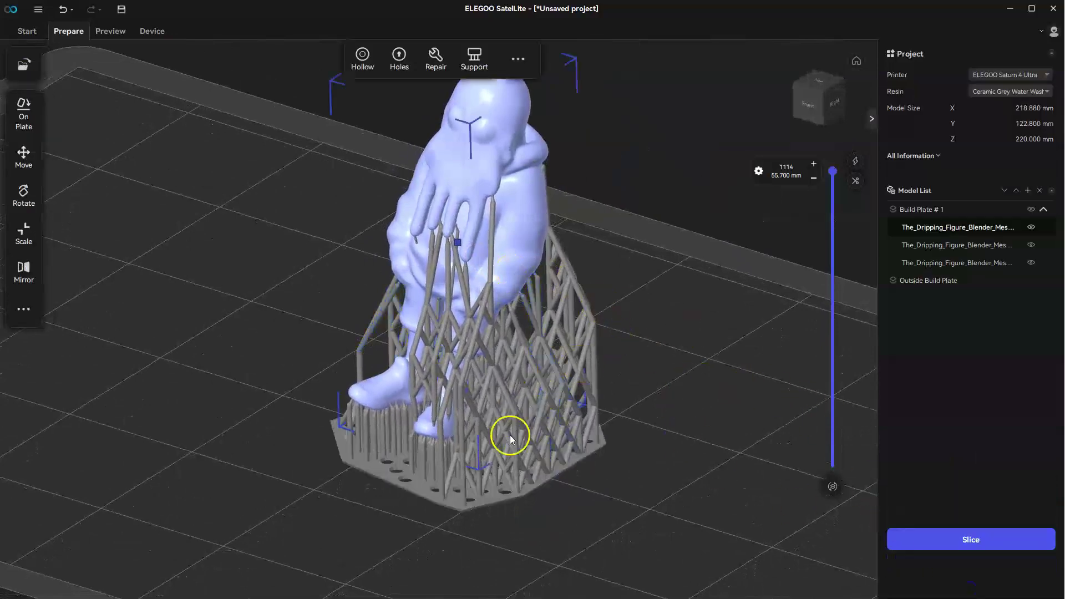
{"action": "right_click_drag", "start_coordinate": [464, 492], "coordinate": [516, 71]}
{"action": "left_click", "coordinate": [644, 325]}
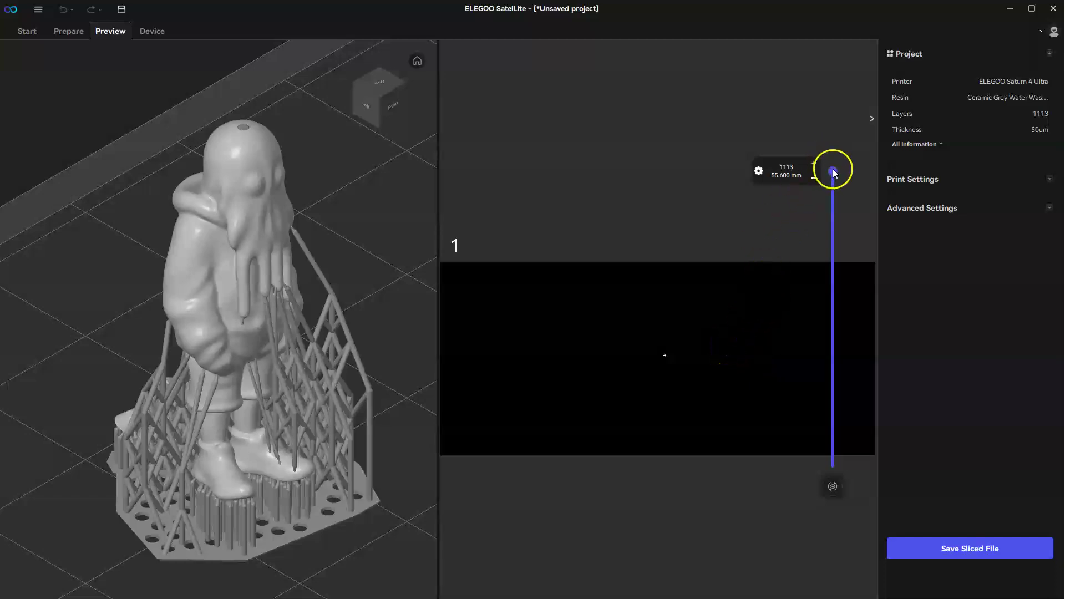
{"action": "left_click_drag", "start_coordinate": [835, 172], "coordinate": [835, 238]}
{"action": "scroll", "coordinate": [654, 358], "scroll_direction": "up", "scroll_amount": 5}
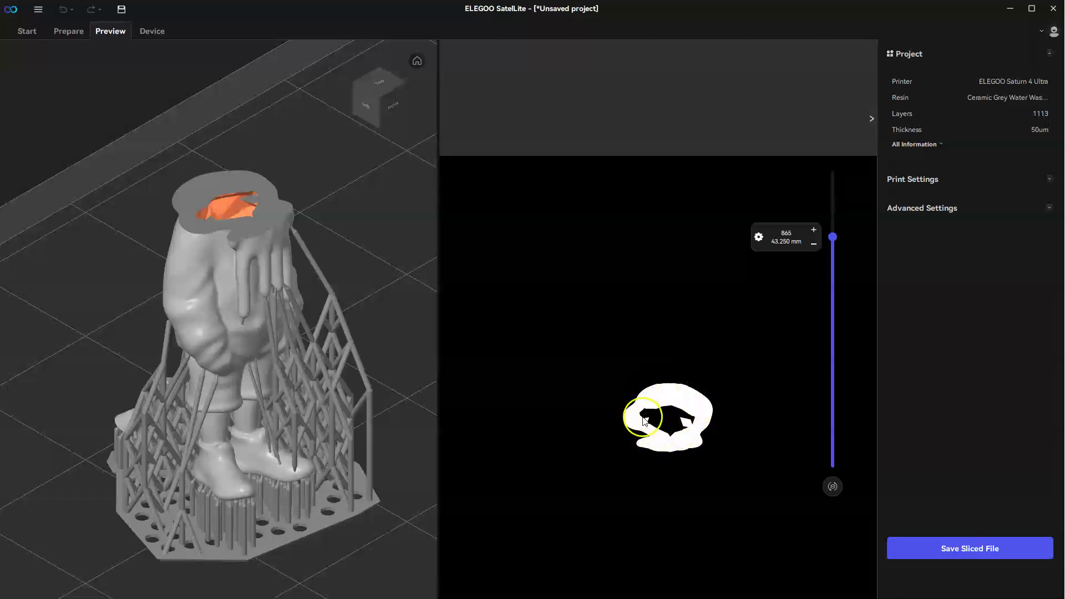
{"action": "left_click_drag", "start_coordinate": [834, 239], "coordinate": [831, 161]}
{"action": "scroll", "coordinate": [225, 370], "scroll_direction": "down", "scroll_amount": 5}
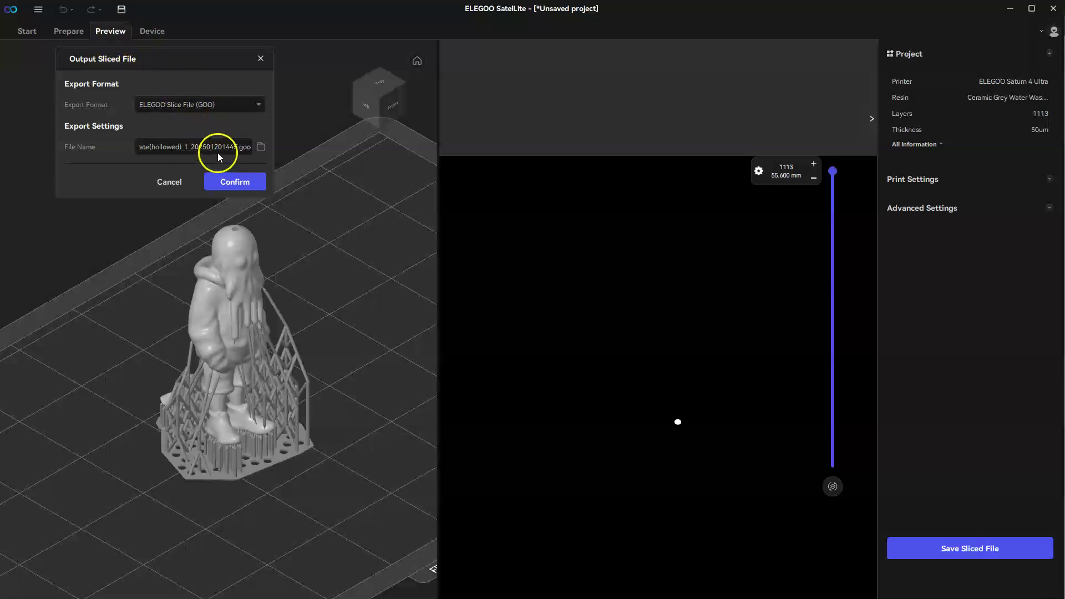
Confirm exporting the slice in ELEGOO Slice File (GOO) format
{"action": "left_click", "coordinate": [229, 181]}
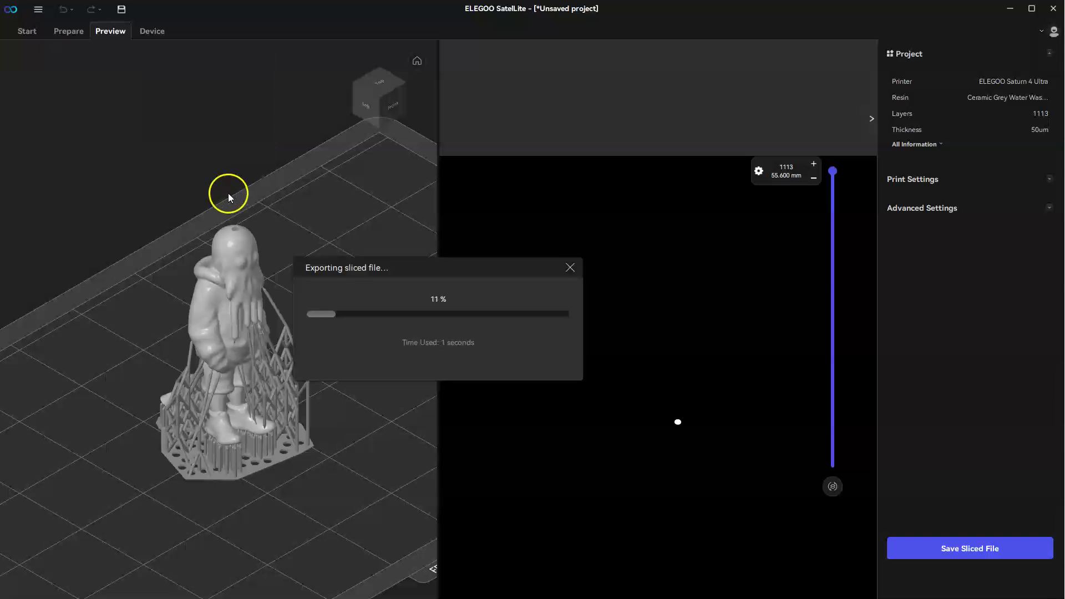